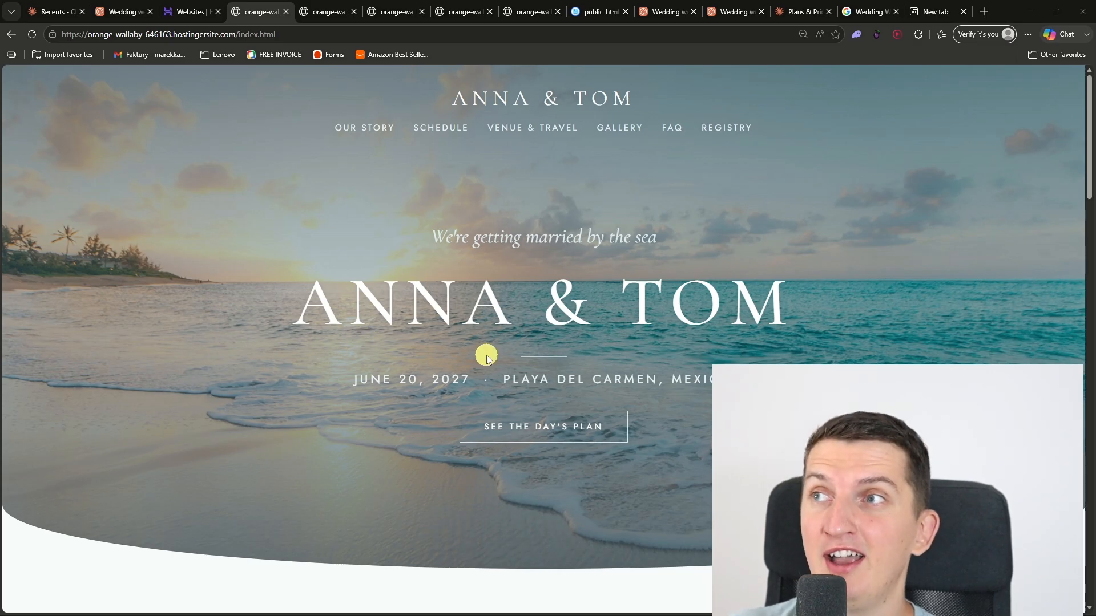
# Step: Review the wedding website's home page, from the hero and countdown through the details cards to the gallery preview
pyautogui.click(301, 360)
pyautogui.scroll(-10, 299, 382)
pyautogui.scroll(7, 300, 392)
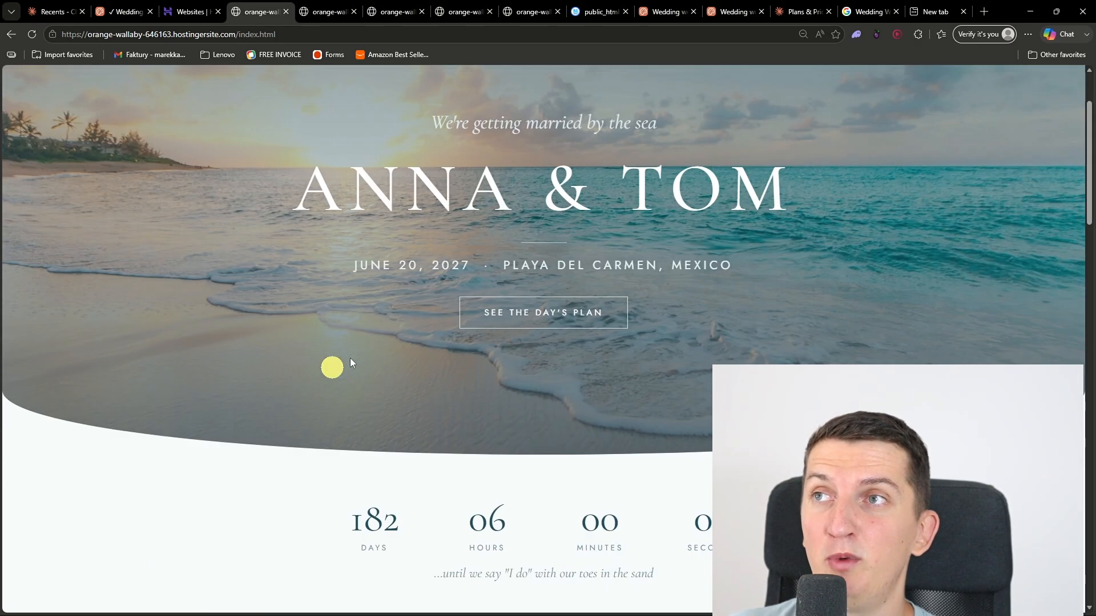
pyautogui.scroll(-2, 710, 281)
pyautogui.scroll(2, 651, 282)
pyautogui.scroll(-4, 286, 362)
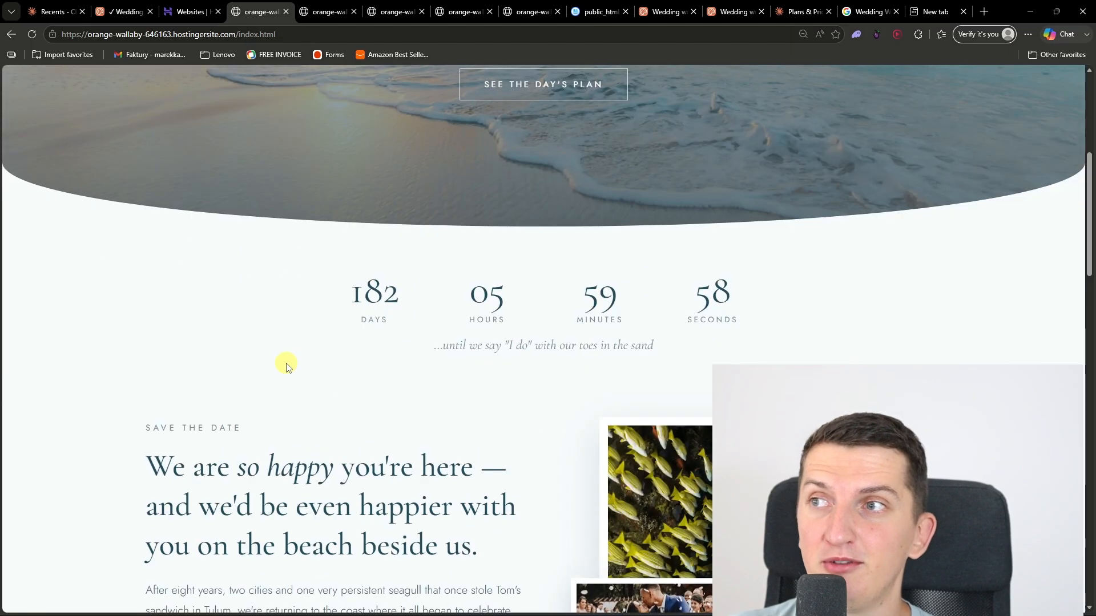
pyautogui.scroll(-2, 526, 360)
pyautogui.scroll(-10, 497, 354)
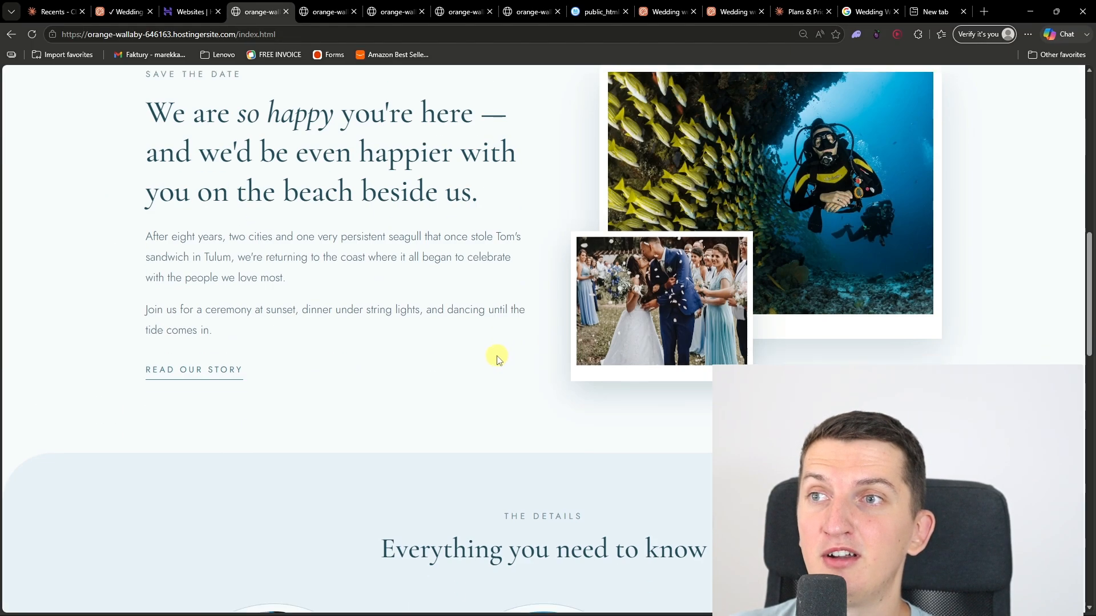
pyautogui.scroll(2, 256, 353)
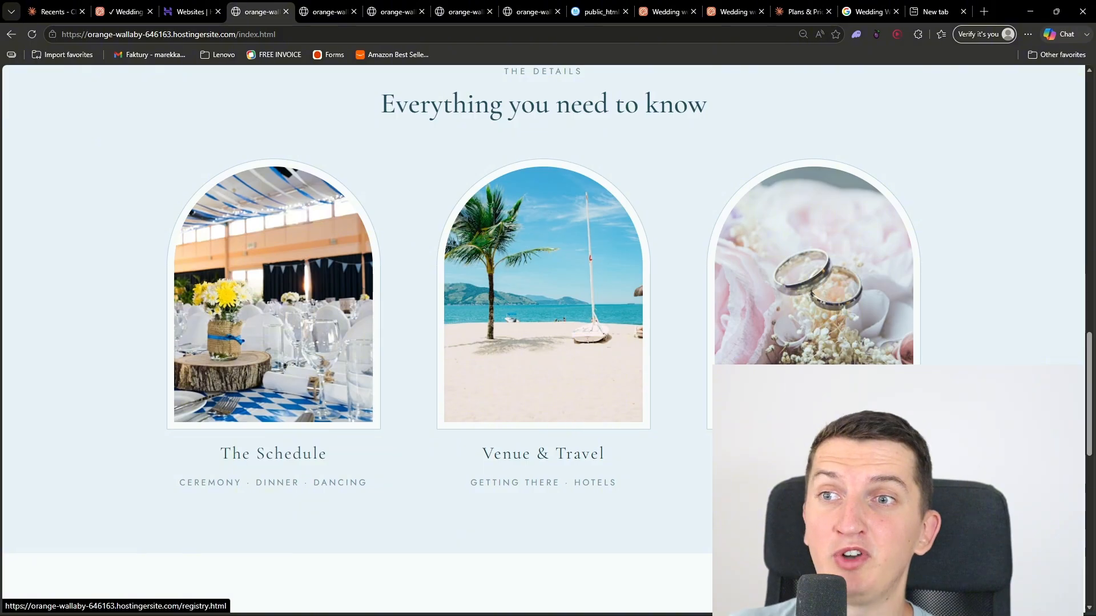
pyautogui.scroll(-8, 583, 425)
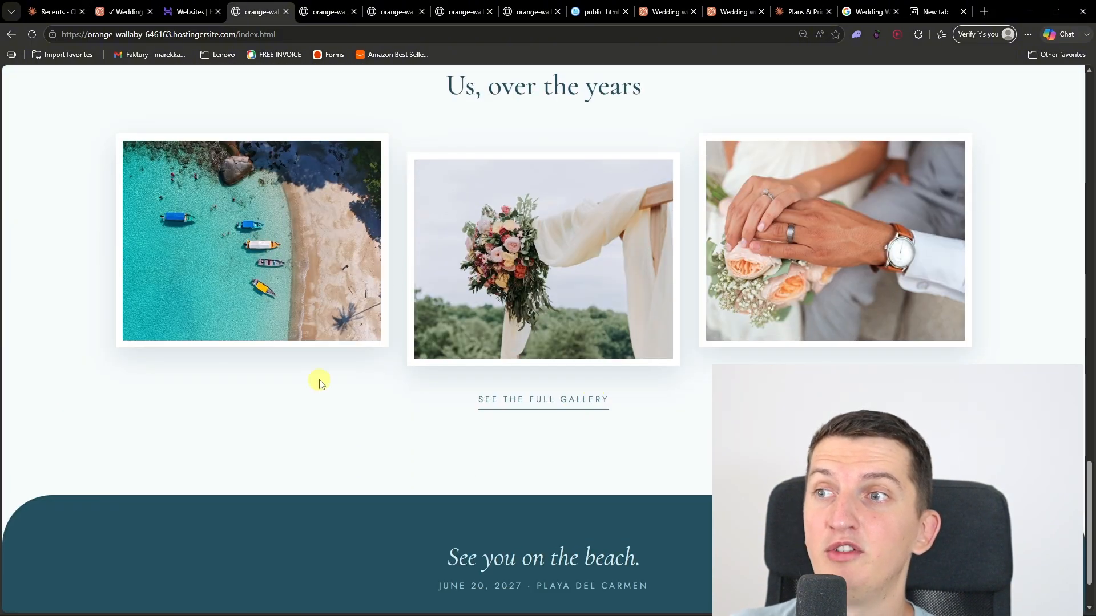
pyautogui.scroll(10, 594, 417)
# Step: Review the wedding website's Schedule page and its Venue & Travel page, including the recommended hotels
pyautogui.click(323, 11)
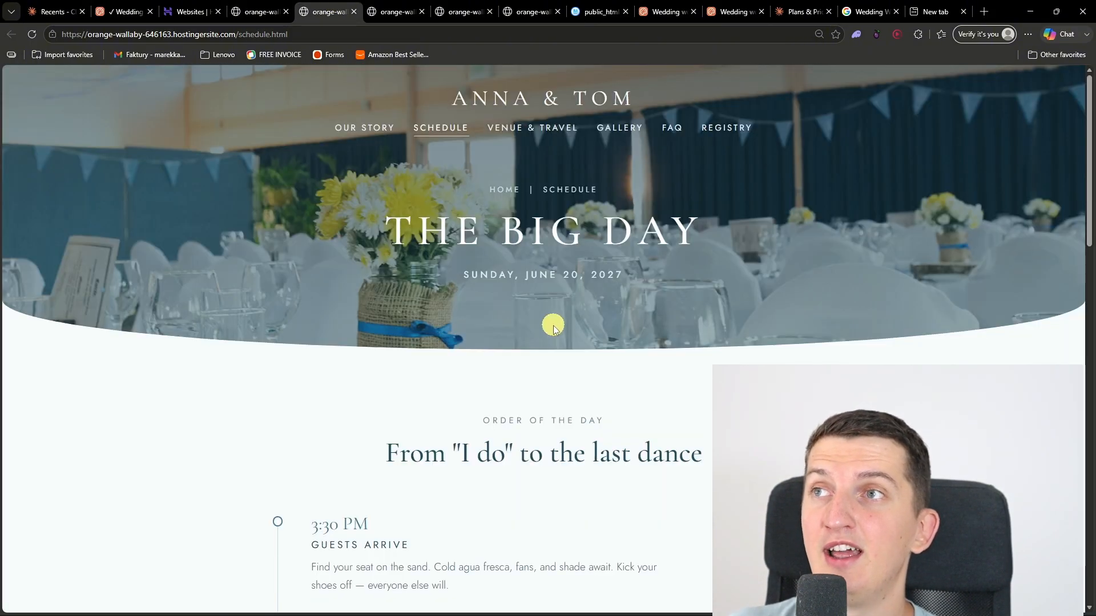
pyautogui.scroll(-12, 553, 323)
pyautogui.scroll(-8, 552, 325)
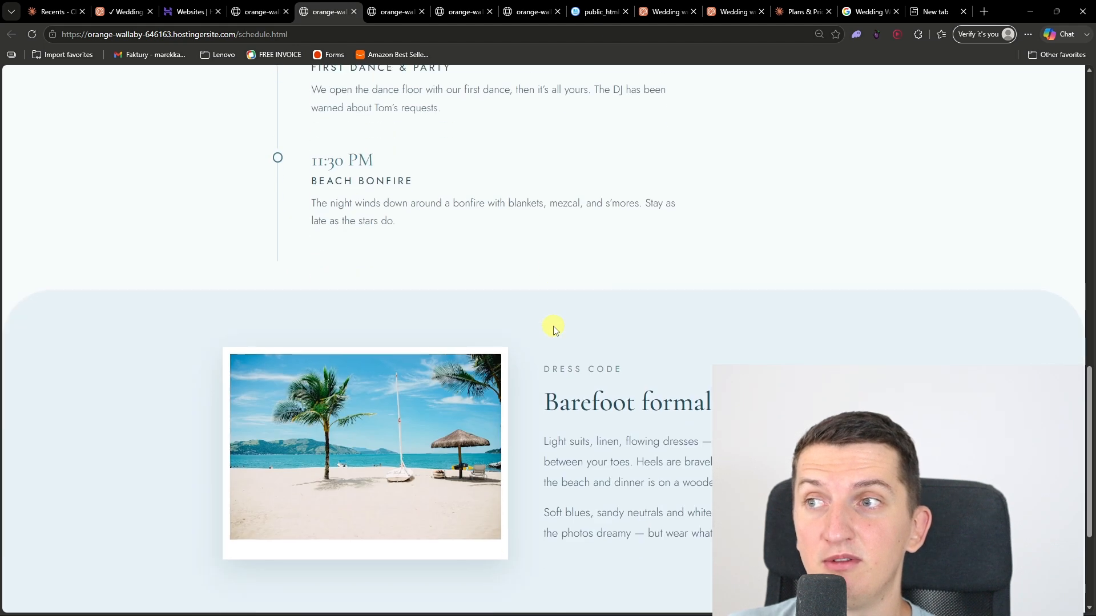
pyautogui.click(396, 12)
pyautogui.scroll(-15, 609, 348)
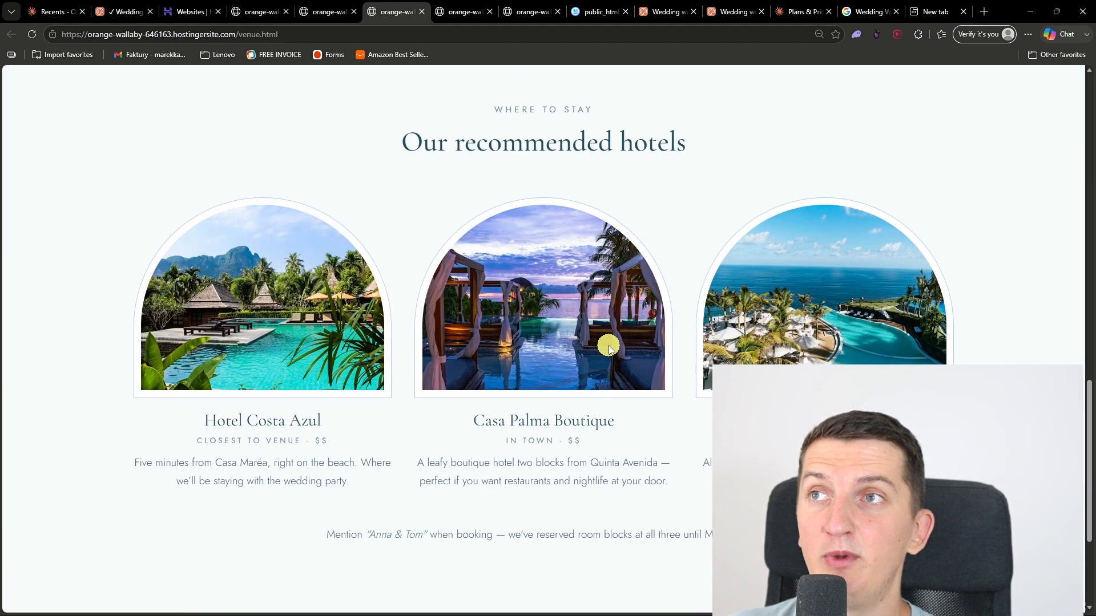
pyautogui.scroll(-5, 609, 347)
# Step: Review the wedding website's Gallery page and the list of questions on its FAQ page
pyautogui.click(465, 11)
pyautogui.scroll(-16, 590, 279)
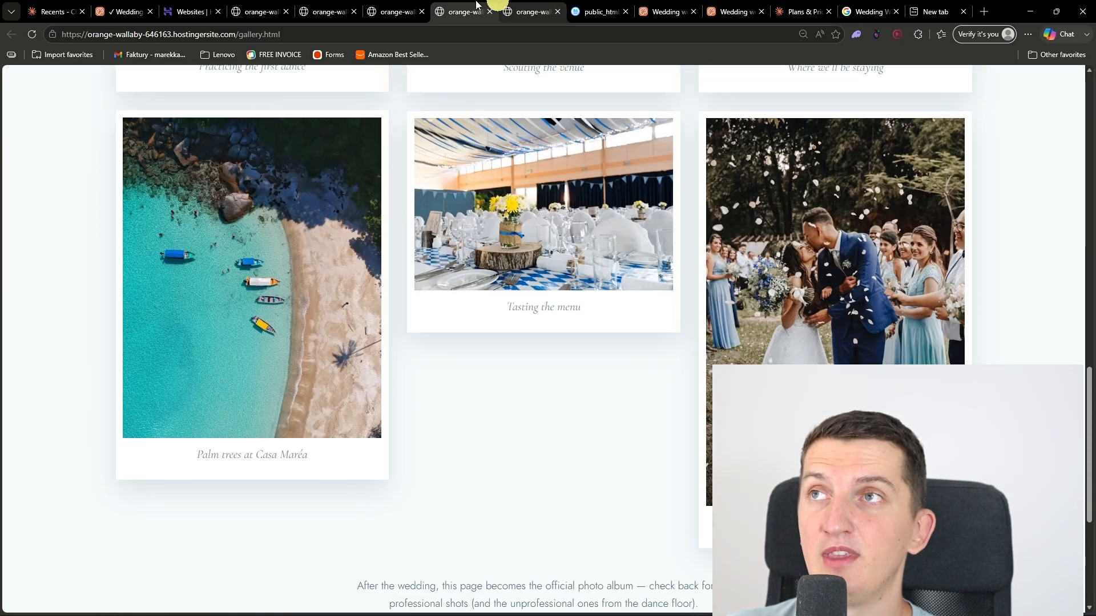
pyautogui.click(528, 12)
pyautogui.scroll(-4, 691, 304)
pyautogui.scroll(-5, 691, 307)
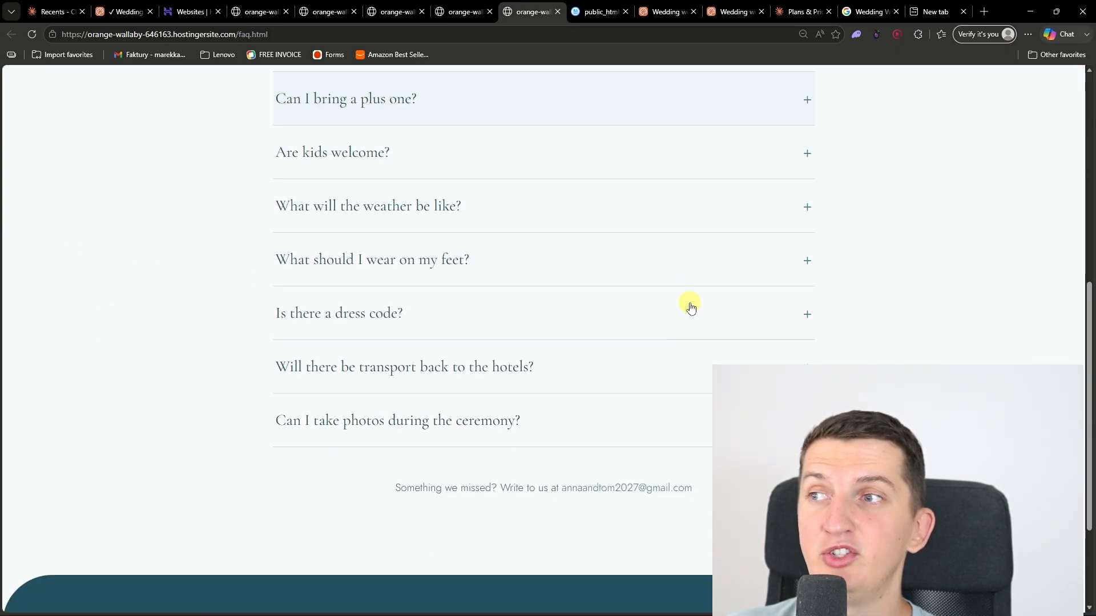
pyautogui.scroll(10, 692, 307)
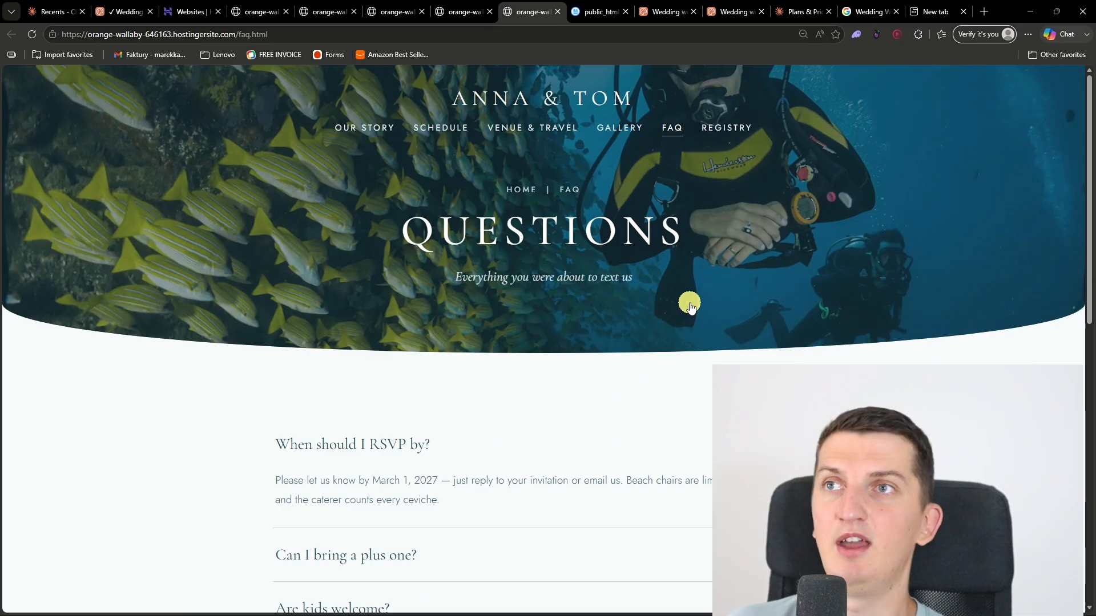
# Step: Open the wedding website's Registry page in a new tab and look through its gift options
pyautogui.click(727, 132)
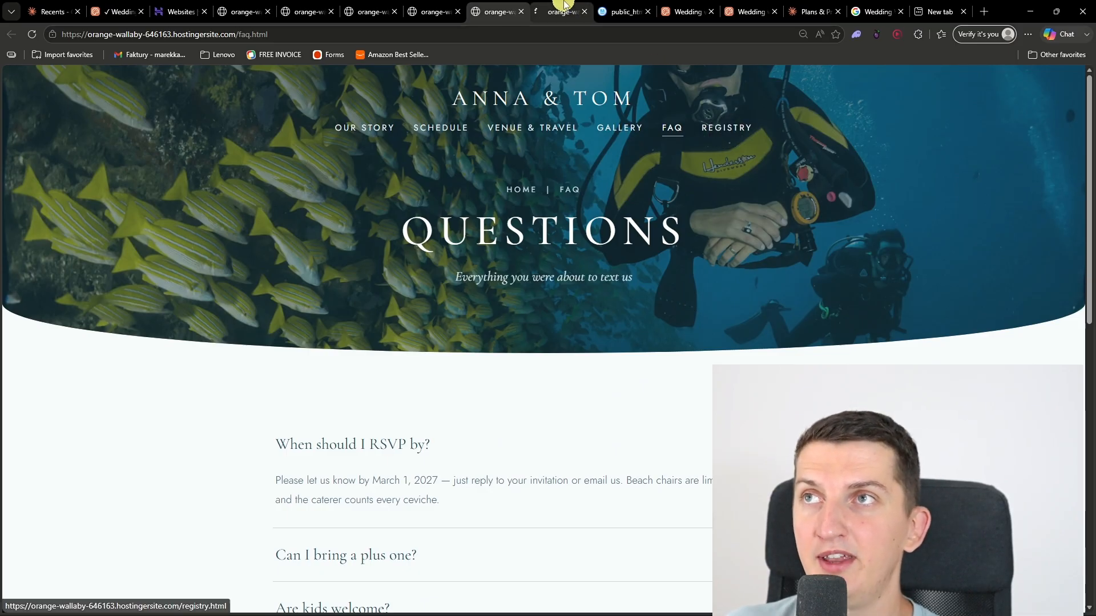
pyautogui.scroll(-4, 622, 347)
pyautogui.scroll(-5, 622, 347)
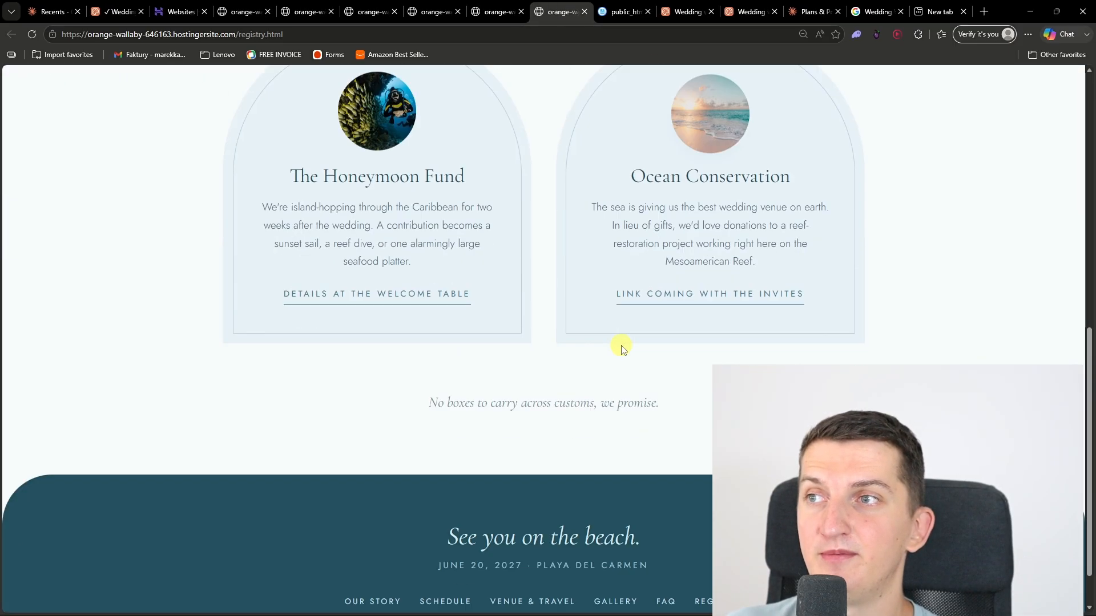
pyautogui.scroll(4, 623, 347)
pyautogui.scroll(5, 623, 345)
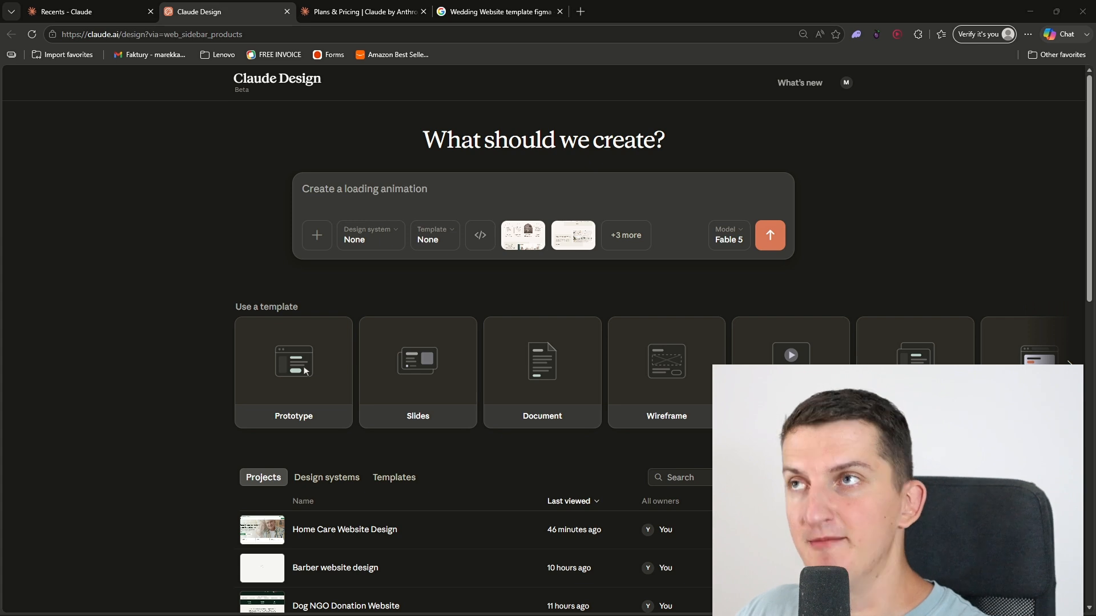
# Step: Check the Free, Pro and Max plans on Claude's pricing page and return to Claude Design
pyautogui.click(399, 12)
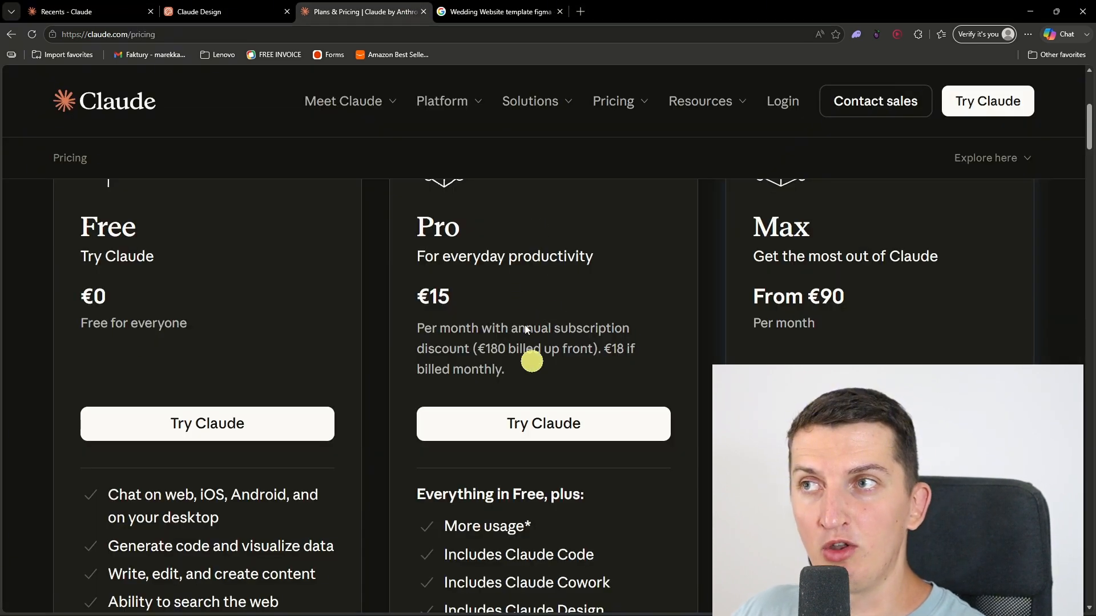
pyautogui.scroll(3, 498, 323)
pyautogui.click(274, 11)
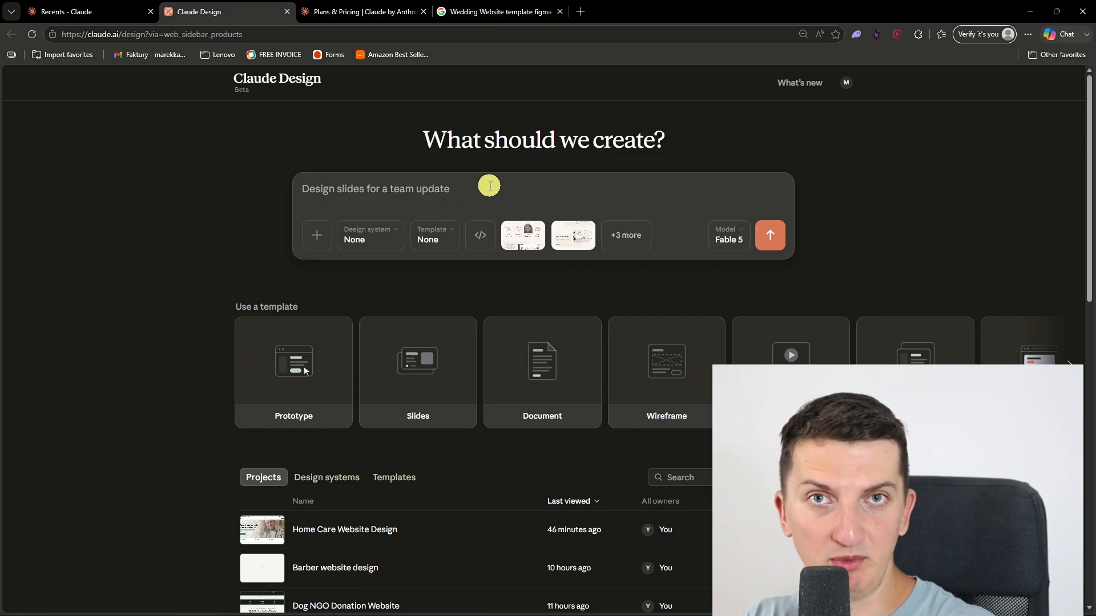
# Step: Preview a Figma wedding template in Google Images and search for "Wedding Website template webflow"
pyautogui.click(495, 11)
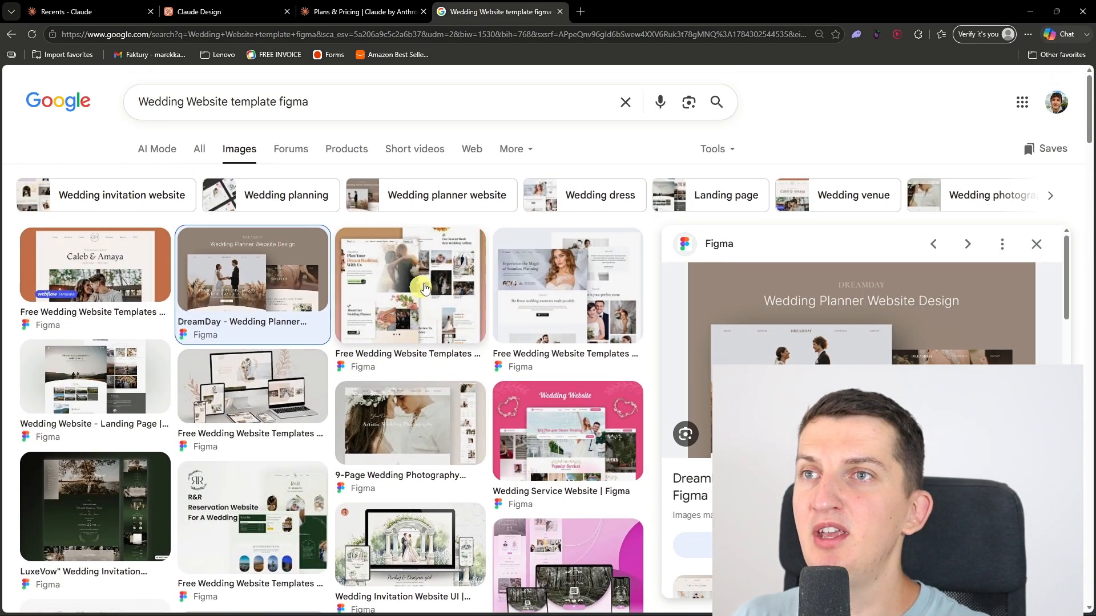
pyautogui.click(424, 289)
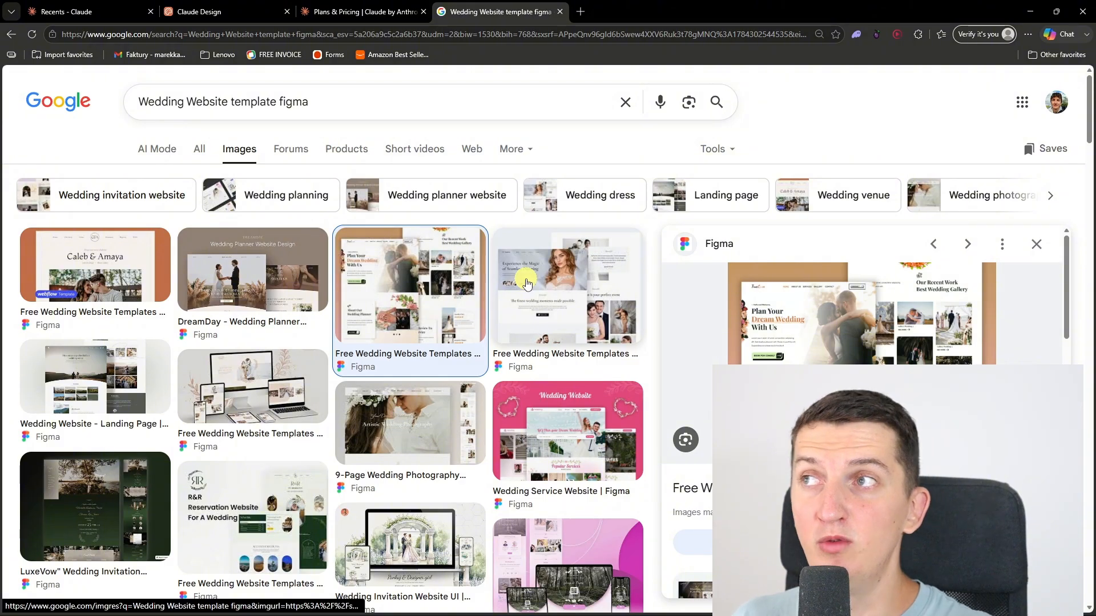
pyautogui.doubleClick(319, 102)
pyautogui.write('webflow')
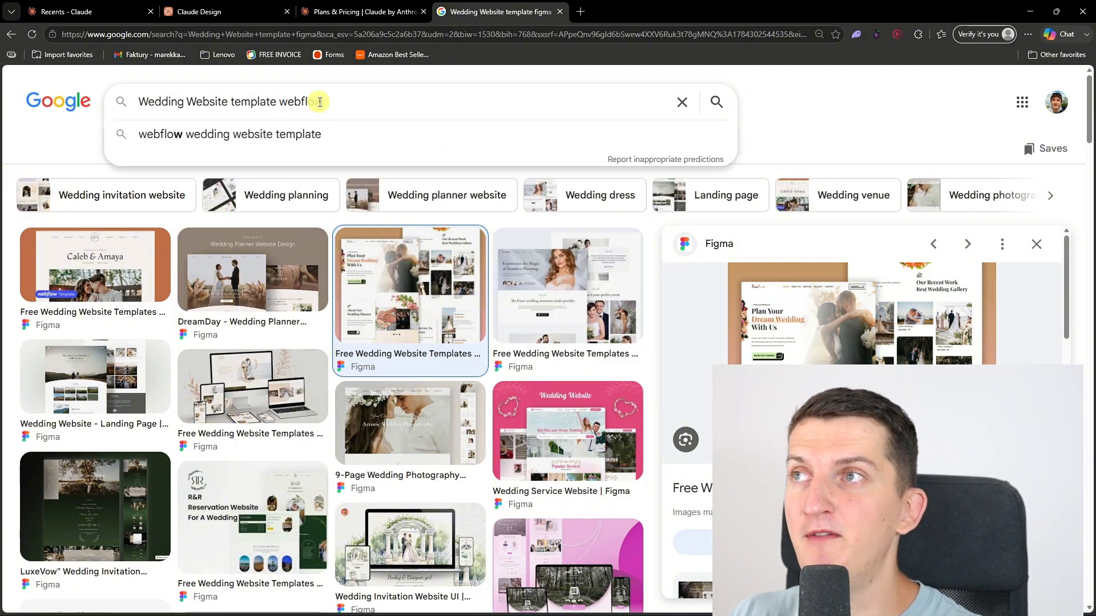
pyautogui.press('Return')
# Step: Search Google Images for "Wedding Website template framer"
pyautogui.doubleClick(320, 104)
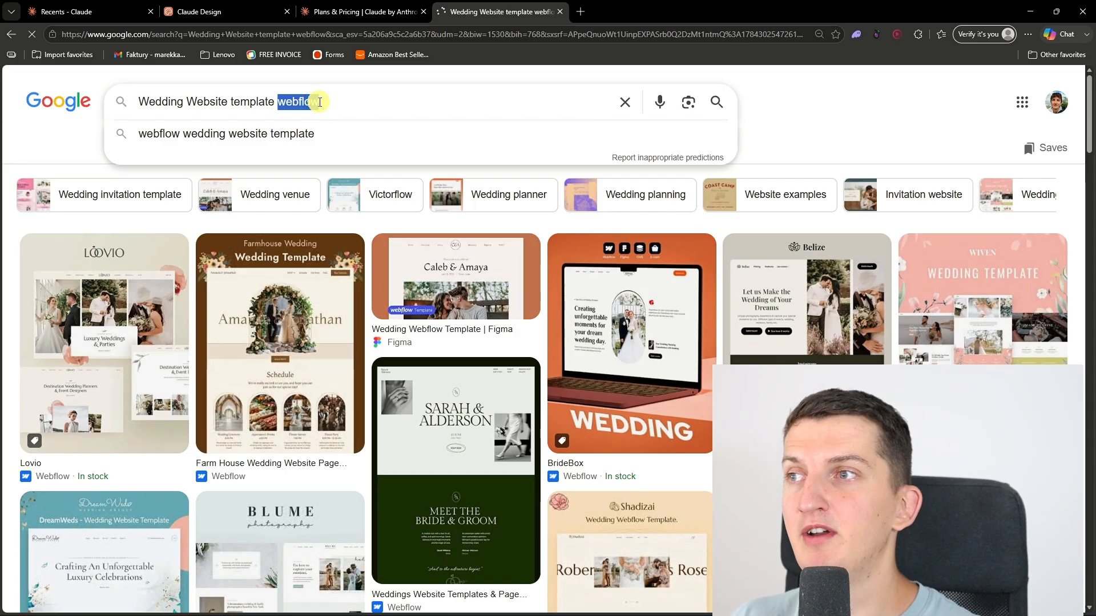
pyautogui.write('framer')
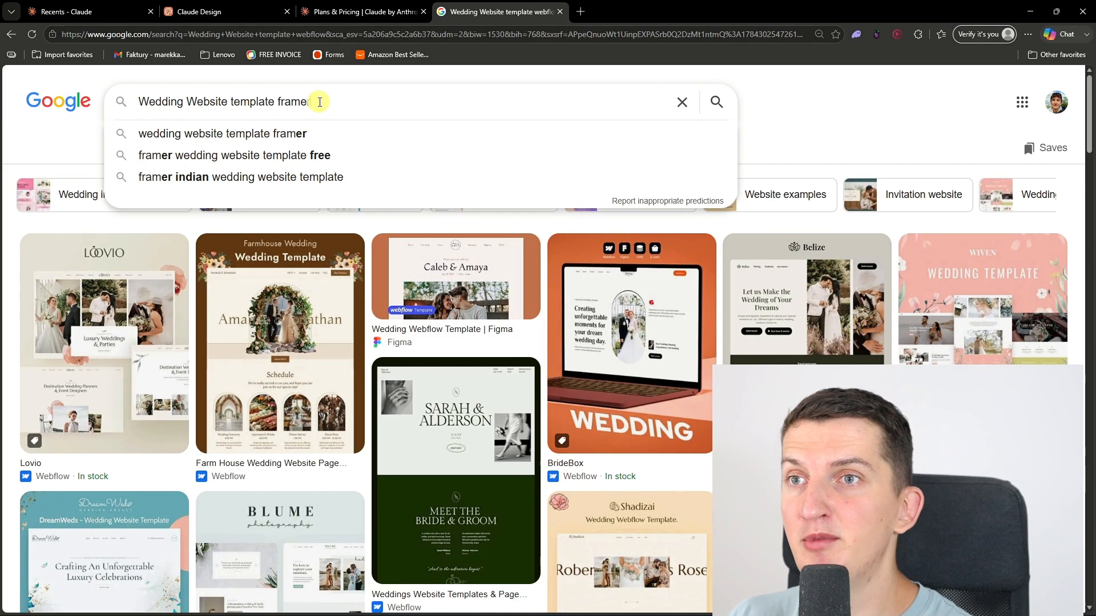
pyautogui.press('Return')
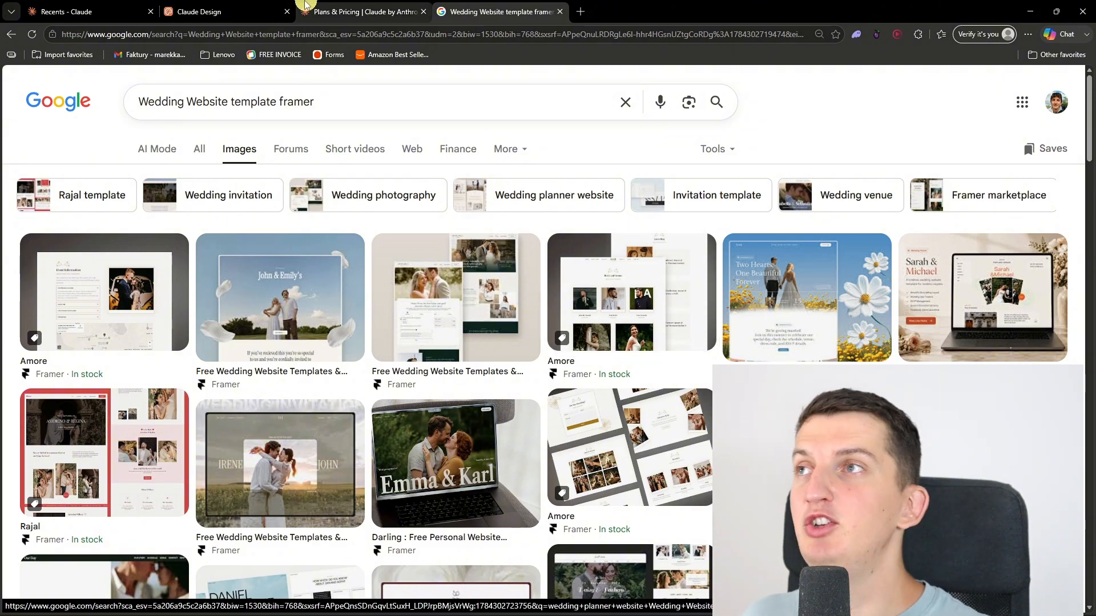
pyautogui.click(219, 7)
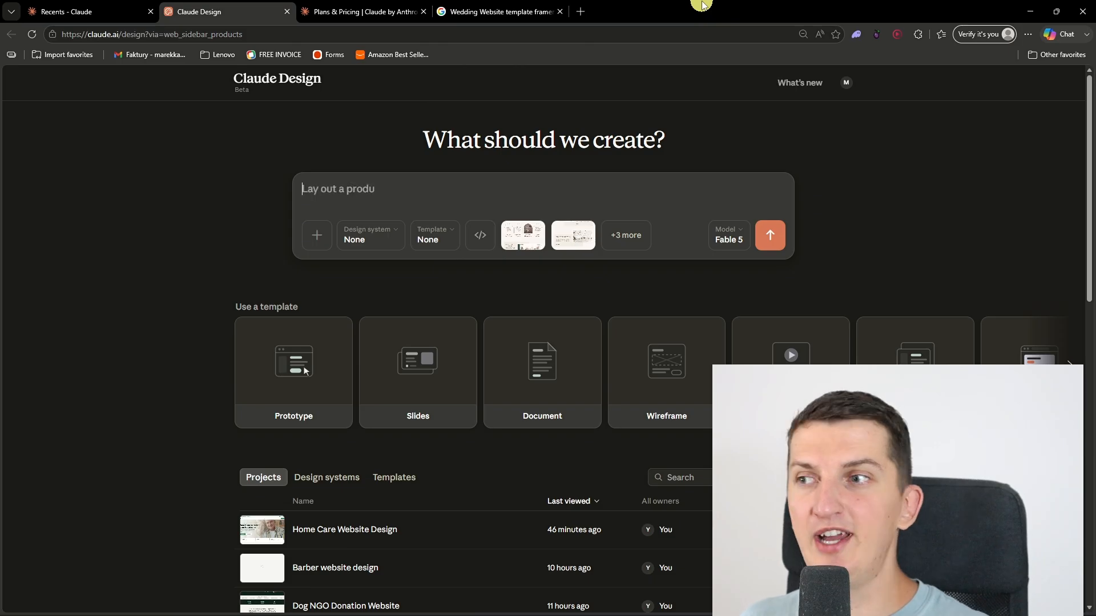
pyautogui.click(473, 11)
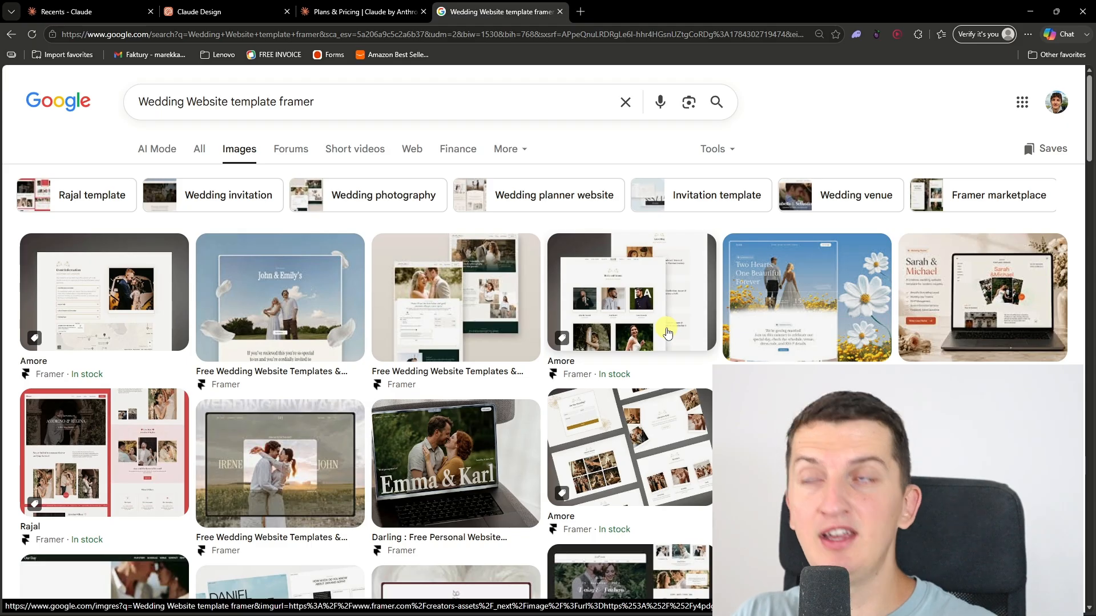
# Step: In Claude Design, write a prompt for a mobile-friendly, multi-page, light-blue beach wedding website with animations and photos, ending "just ask me stuff so I can answer it"
pyautogui.click(234, 10)
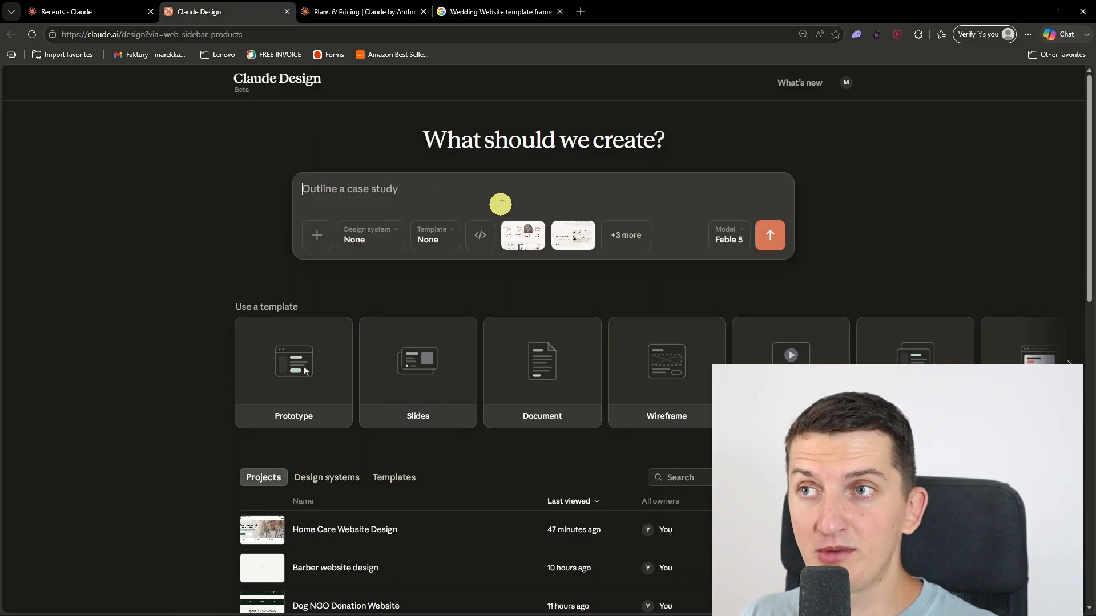
pyautogui.click(478, 187)
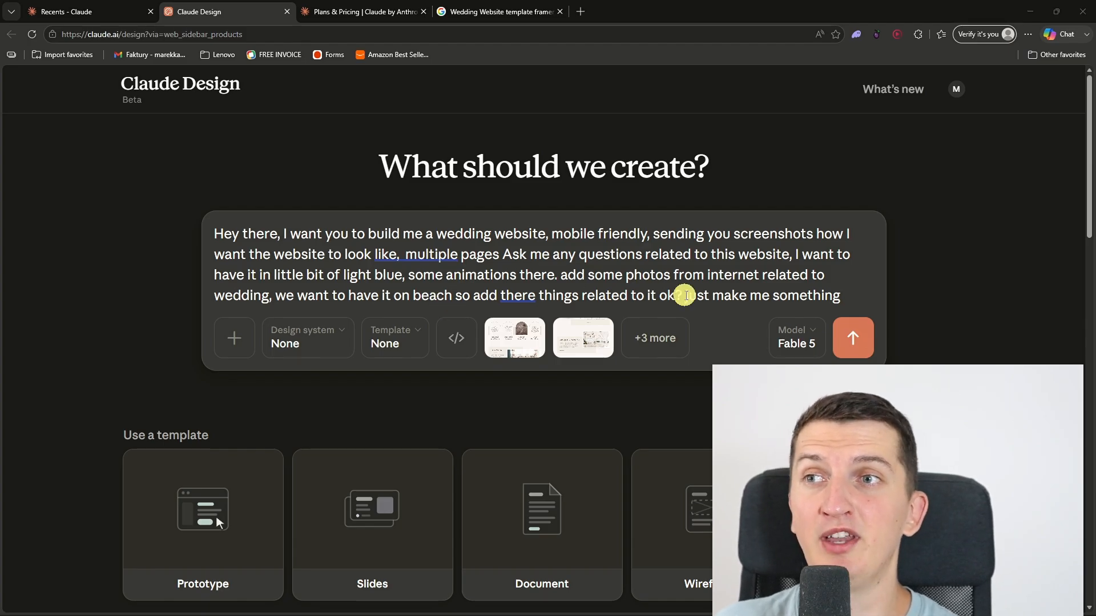
pyautogui.click(861, 293)
pyautogui.moveTo(860, 294); pyautogui.dragTo(806, 295)
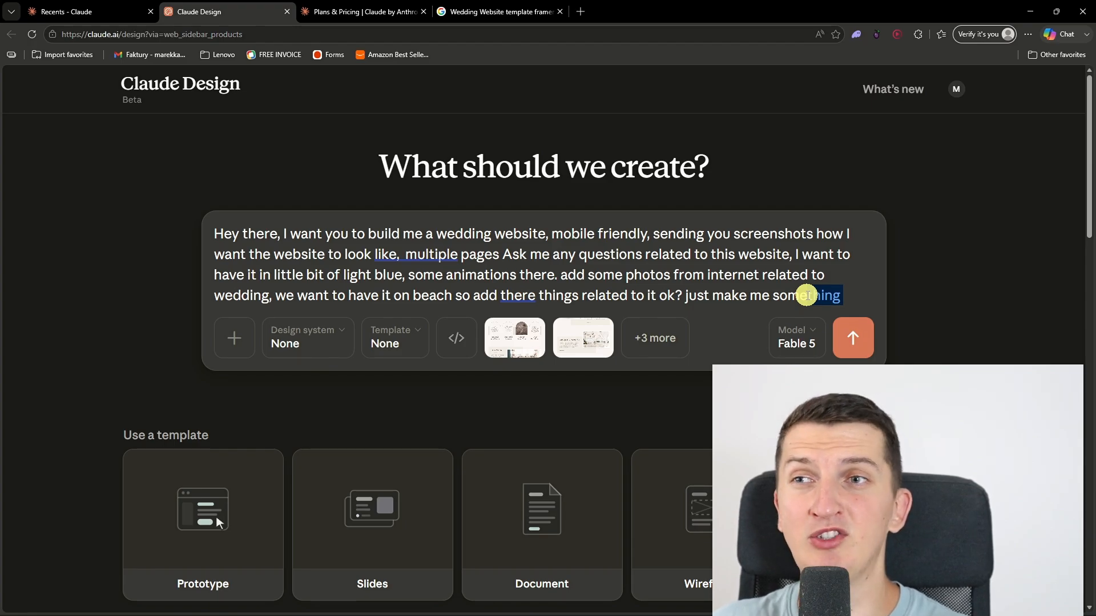
pyautogui.click(853, 295)
pyautogui.write('ju')
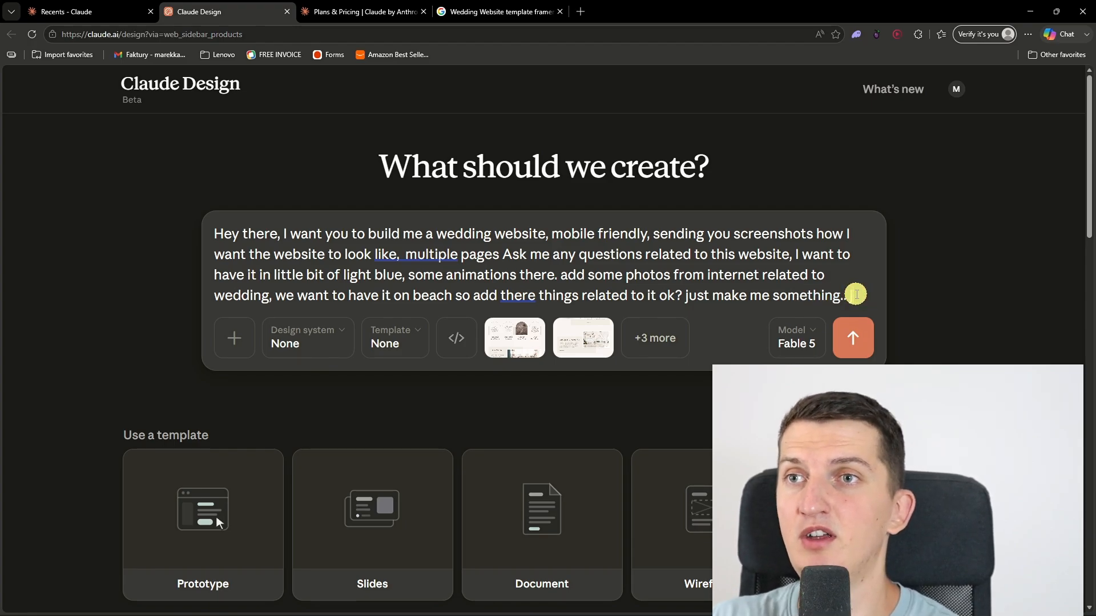
pyautogui.write('st ask me stuff so I ')
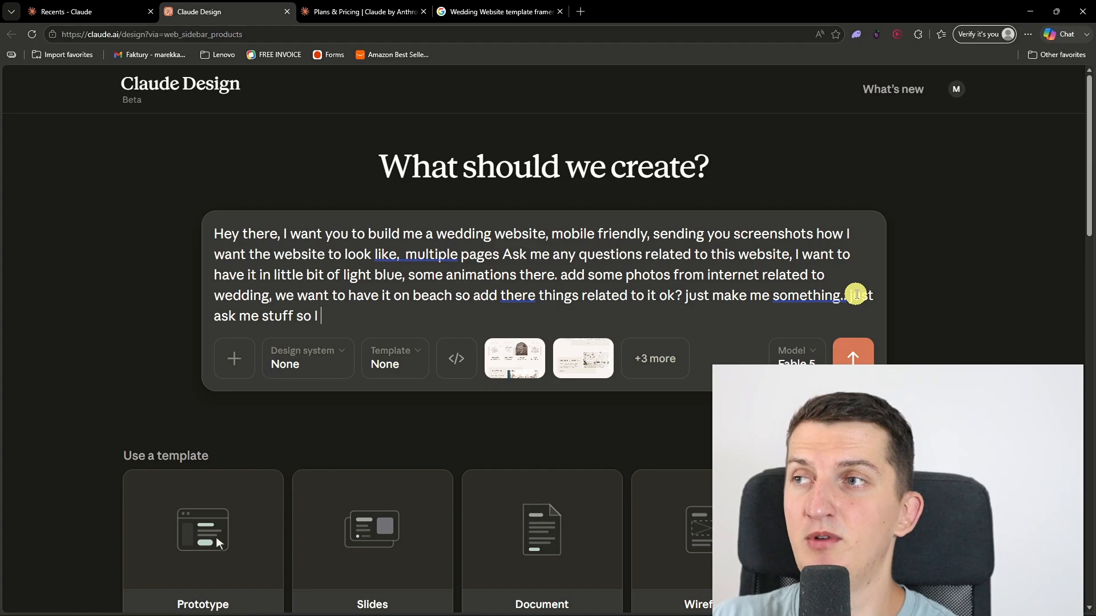
pyautogui.write('can ansewr')
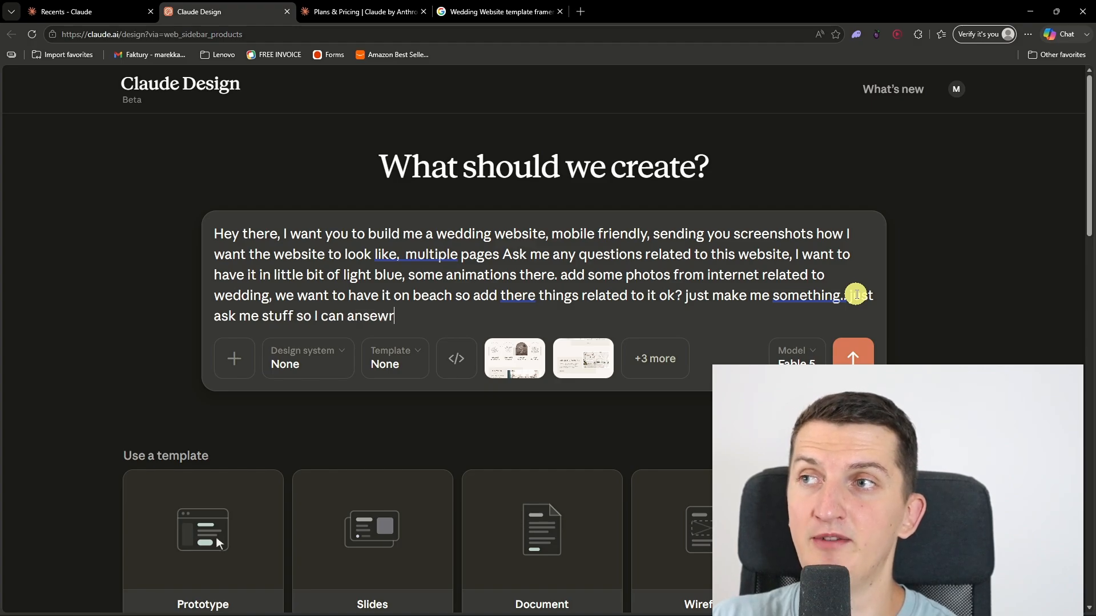
pyautogui.press('BackSpace')
pyautogui.press('BackSpace')
pyautogui.press('BackSpace')
pyautogui.write('wer it')
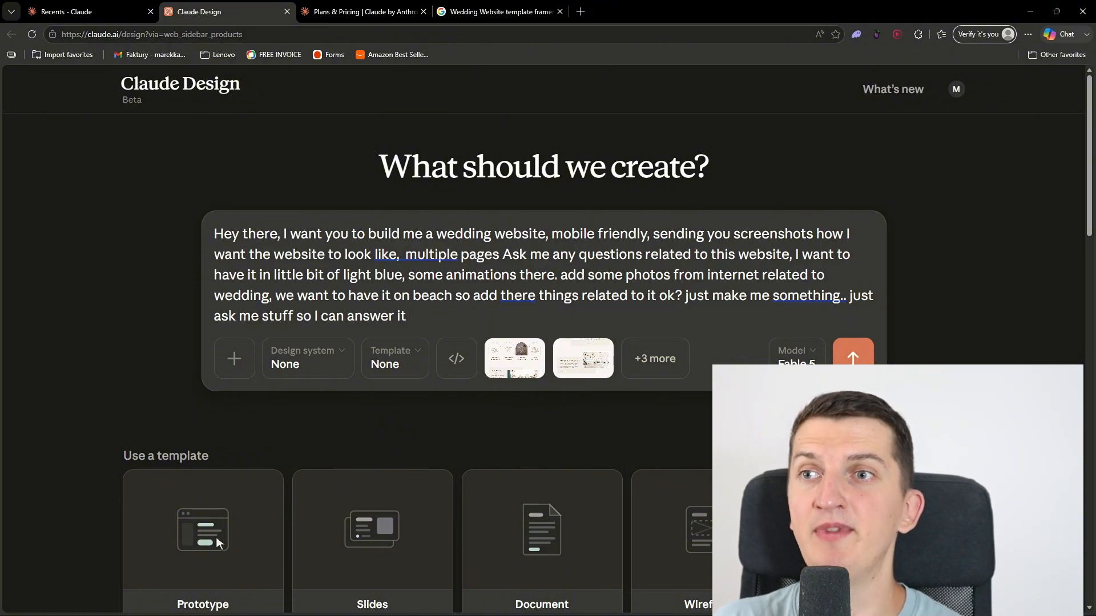
# Step: Check the model and effort options, keep Fable 5 at Medium effort, and submit the wedding website prompt
pyautogui.click(807, 357)
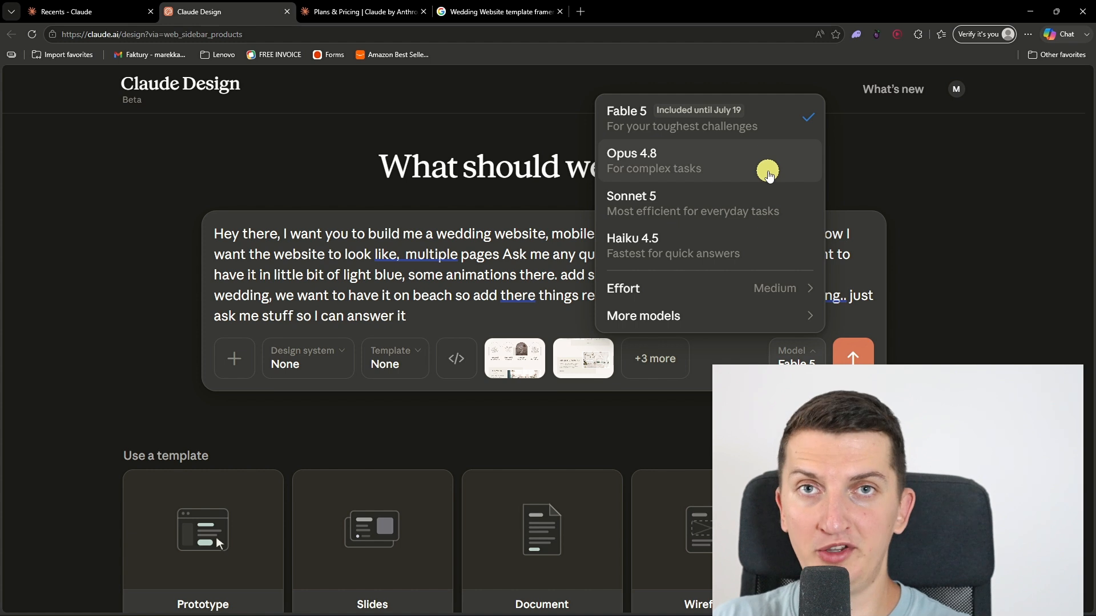
pyautogui.moveTo(773, 291)
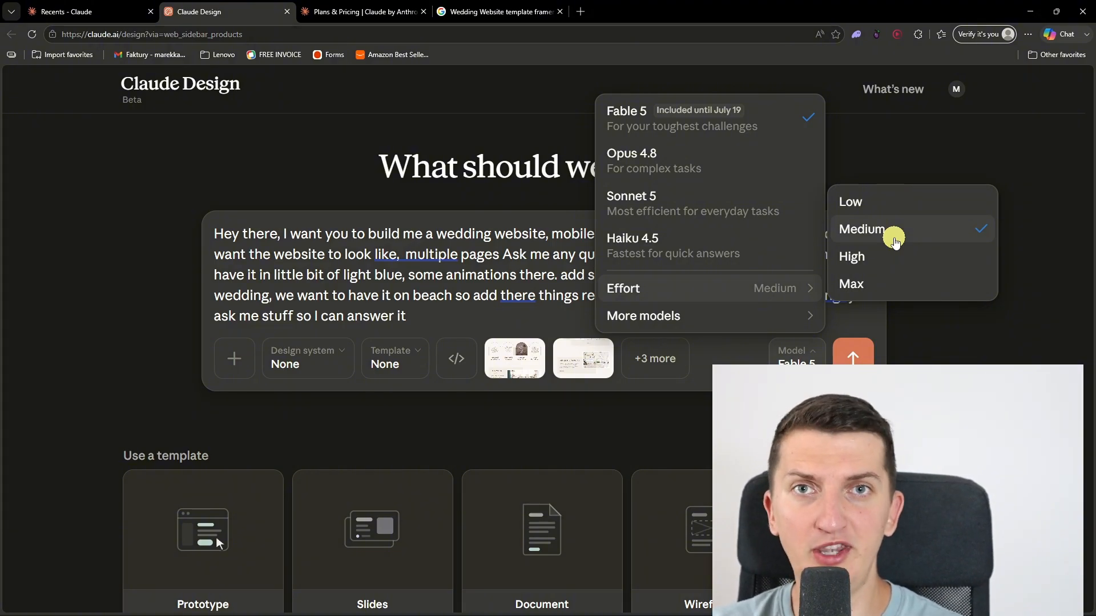
pyautogui.click(469, 254)
pyautogui.moveTo(445, 308); pyautogui.dragTo(182, 182)
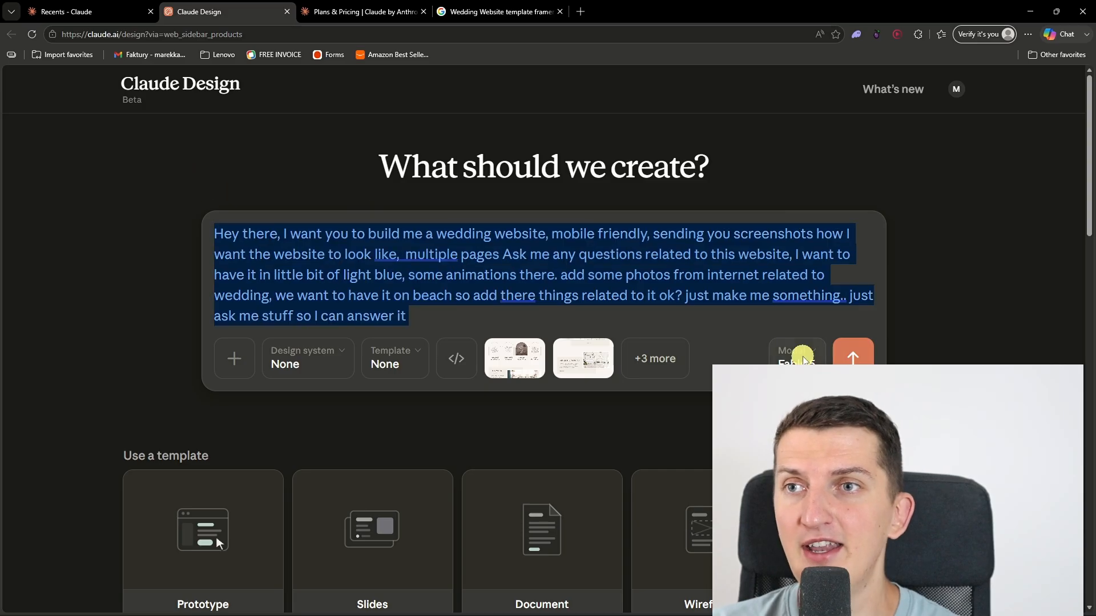
pyautogui.click(854, 360)
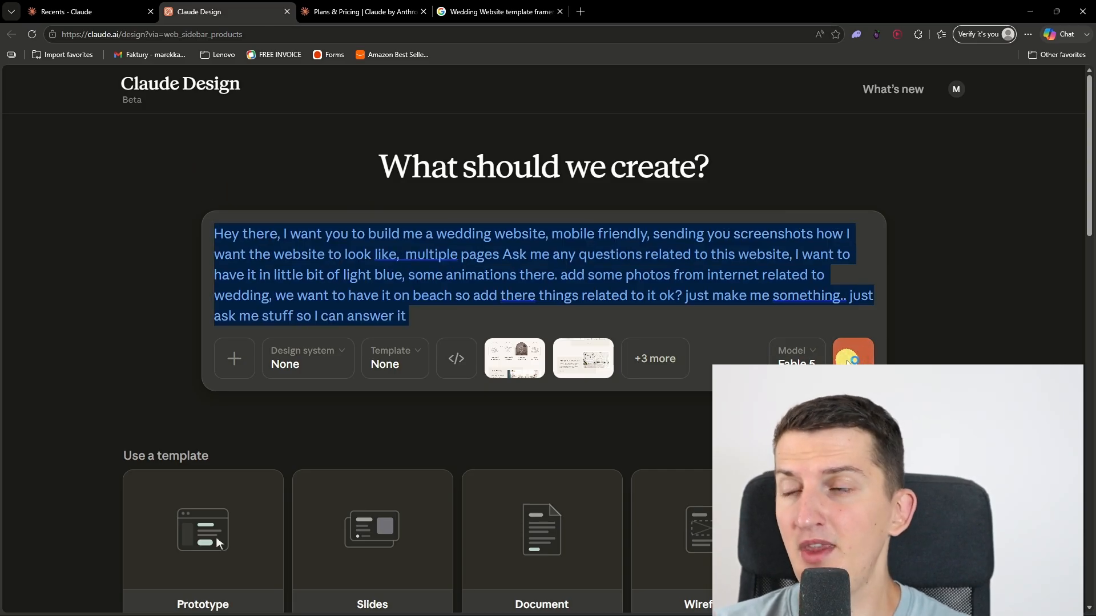
pyautogui.scroll(-2, 744, 355)
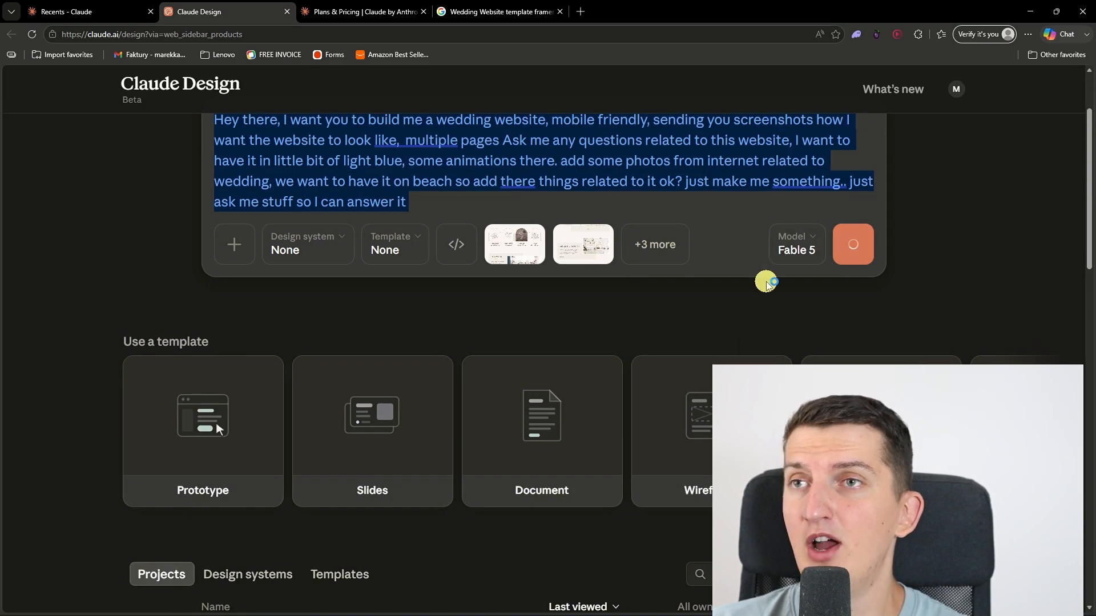
pyautogui.scroll(2, 765, 281)
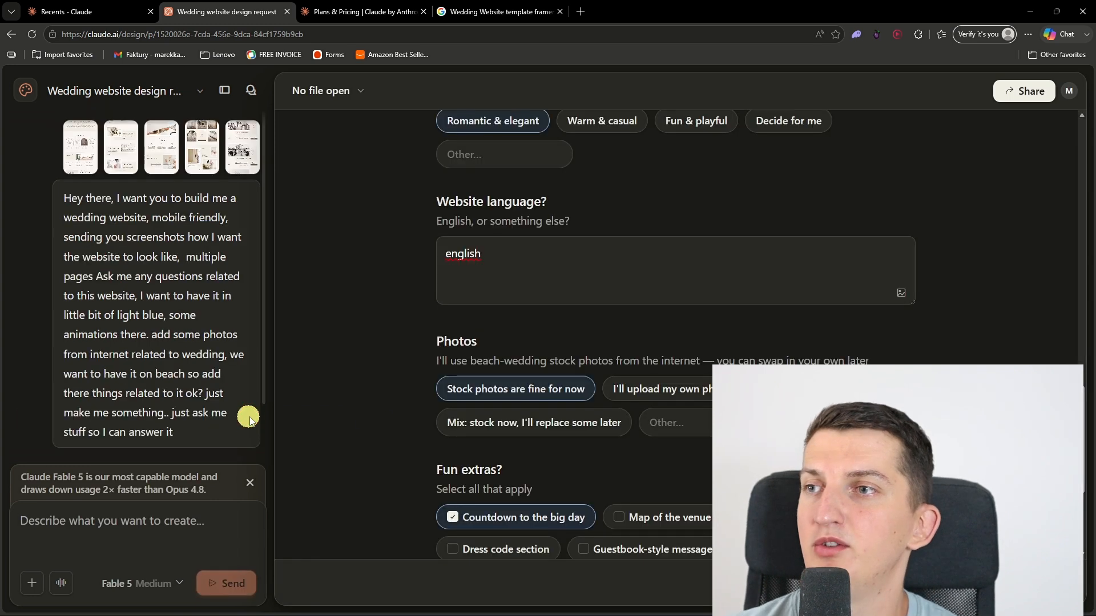
pyautogui.scroll(-2, 400, 425)
pyautogui.scroll(8, 404, 436)
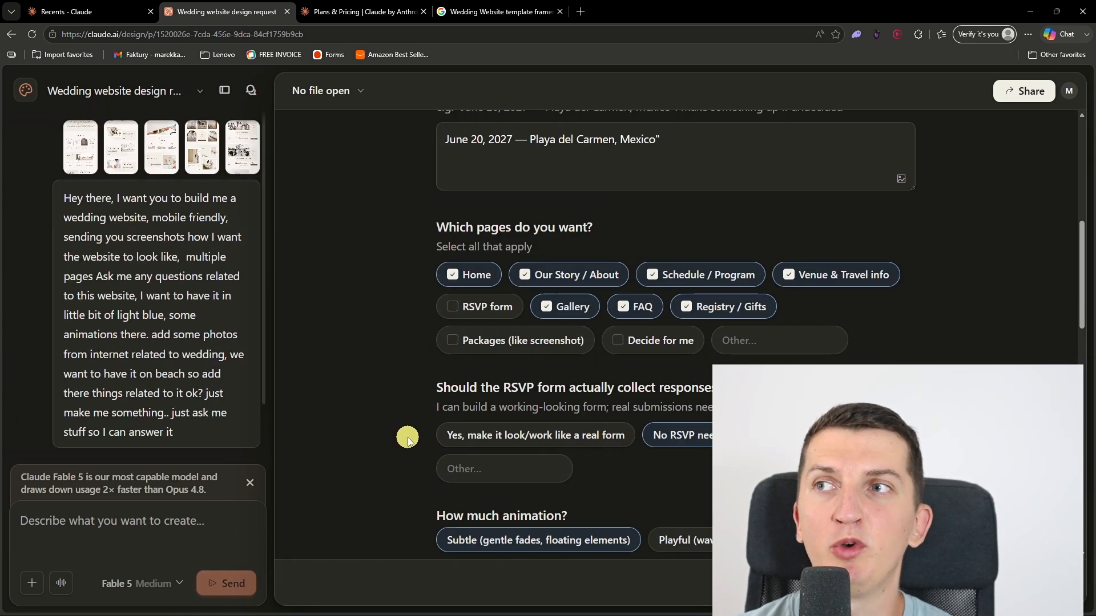
# Step: Review the completed answers on pages, animation, beach touches, tone, language, photos and extras in Claude's questionnaire, and submit them
pyautogui.scroll(-5, 472, 366)
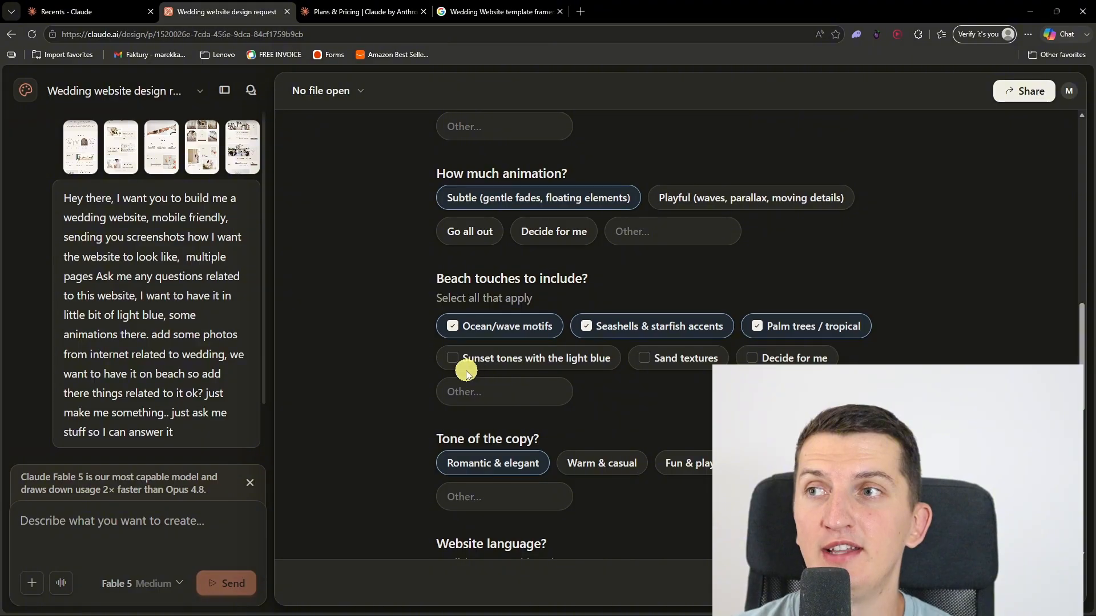
pyautogui.click(166, 326)
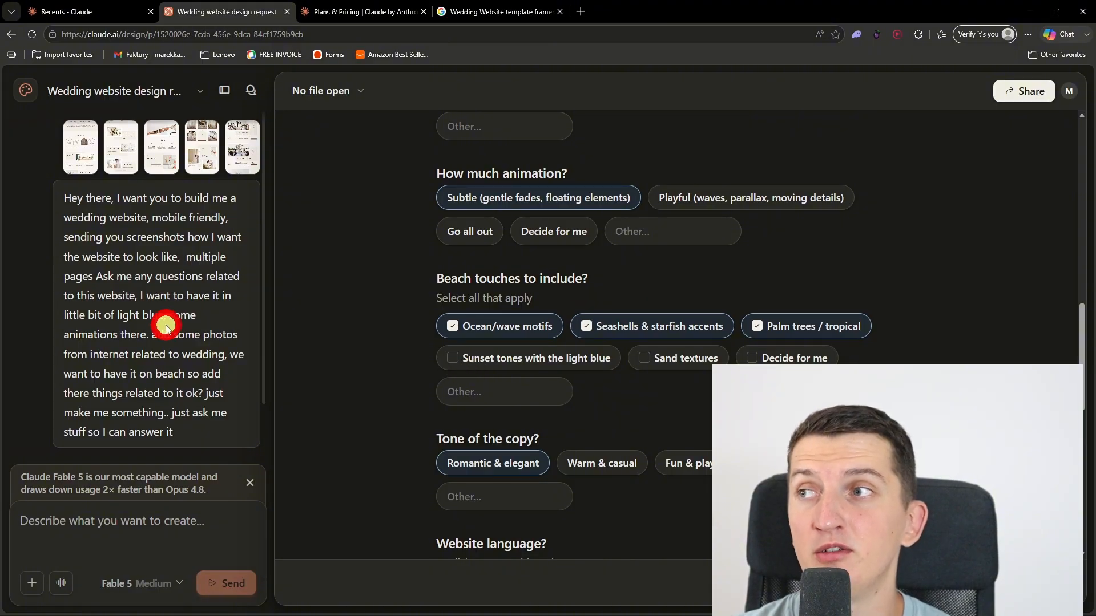
pyautogui.scroll(-4, 411, 361)
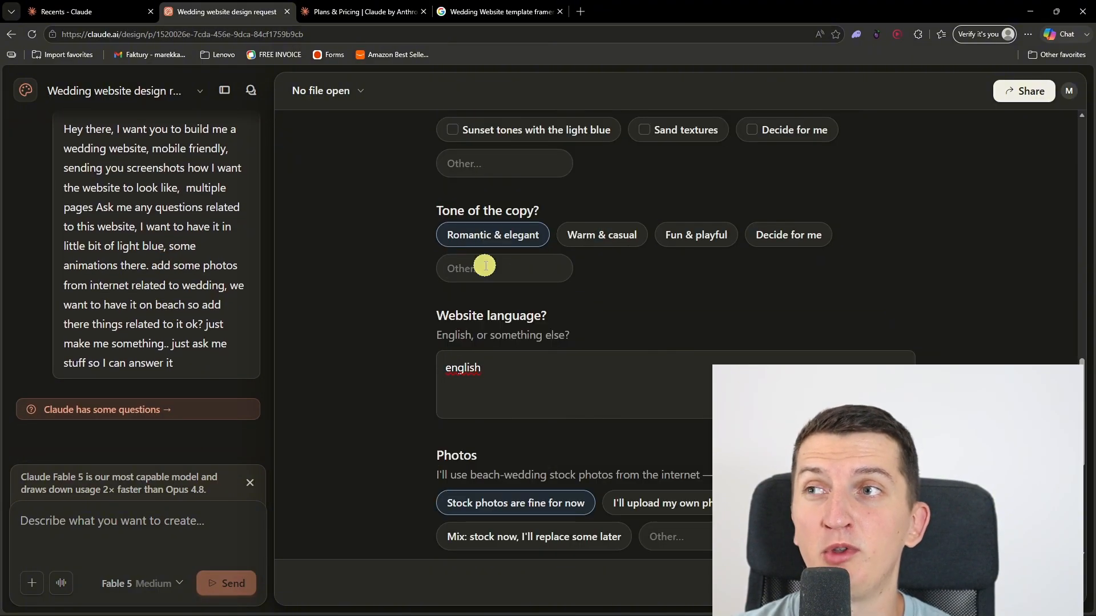
pyautogui.scroll(-6, 597, 306)
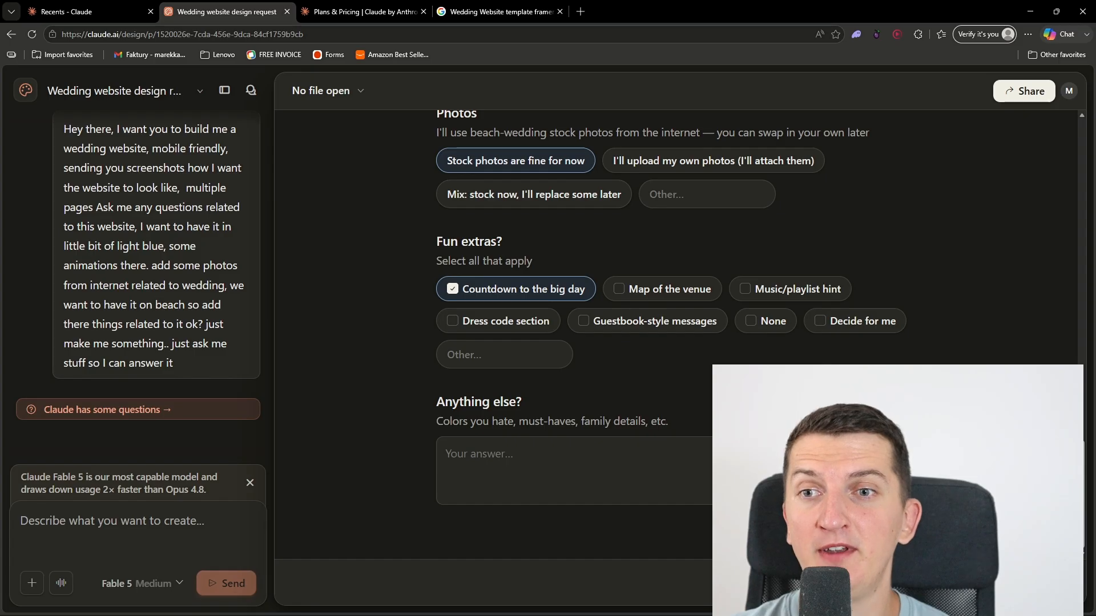
pyautogui.click(1040, 583)
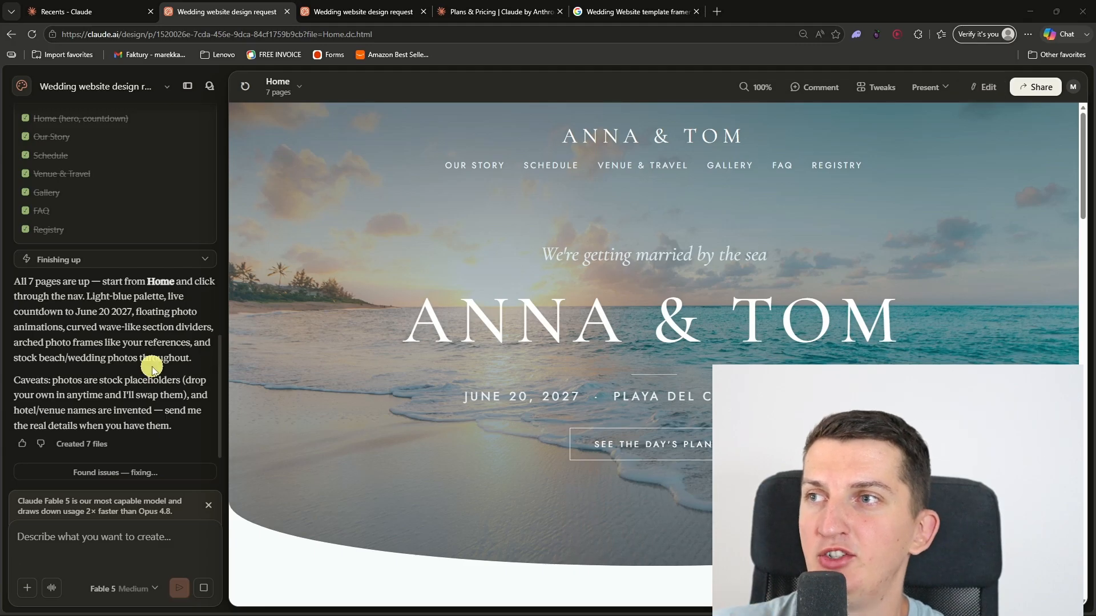
# Step: Preview the generated wedding Home page in its presentation tab and return to the design project
pyautogui.click(354, 11)
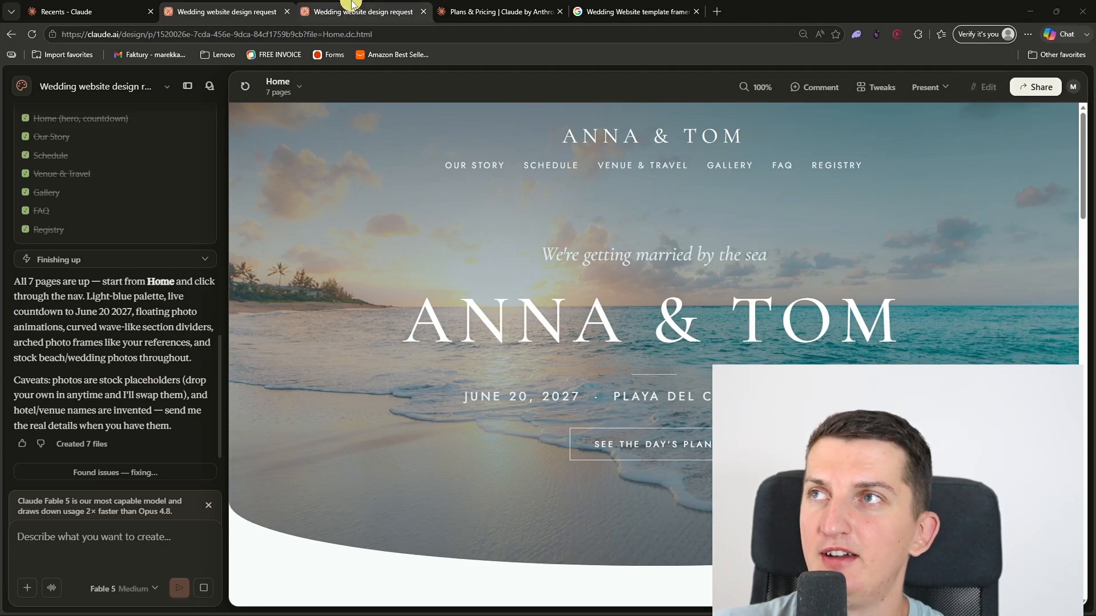
pyautogui.scroll(-4, 484, 301)
pyautogui.scroll(4, 485, 301)
pyautogui.click(240, 9)
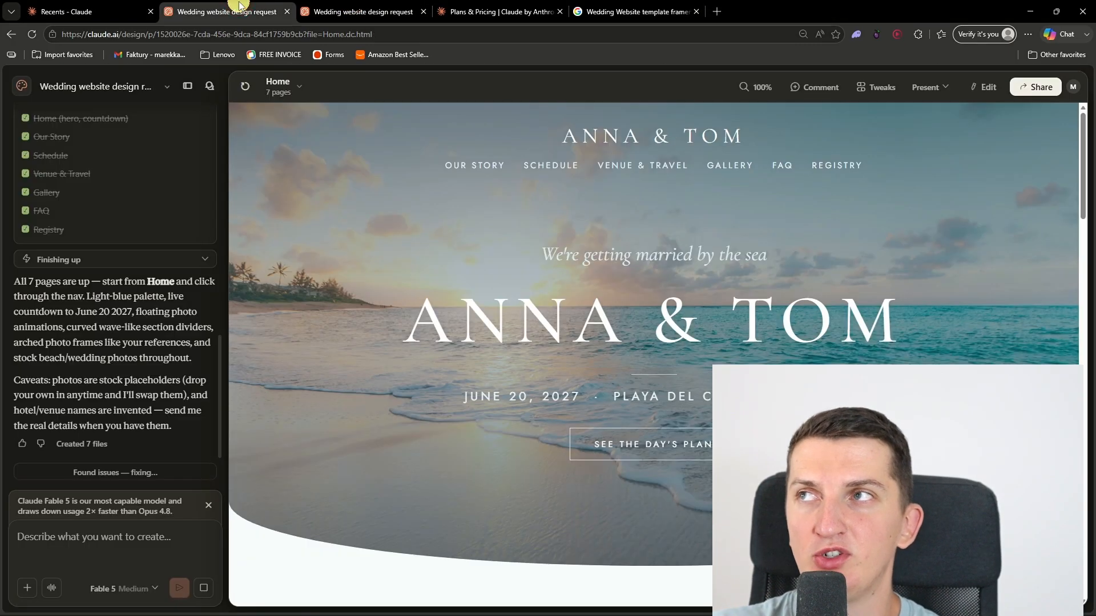
pyautogui.click(113, 526)
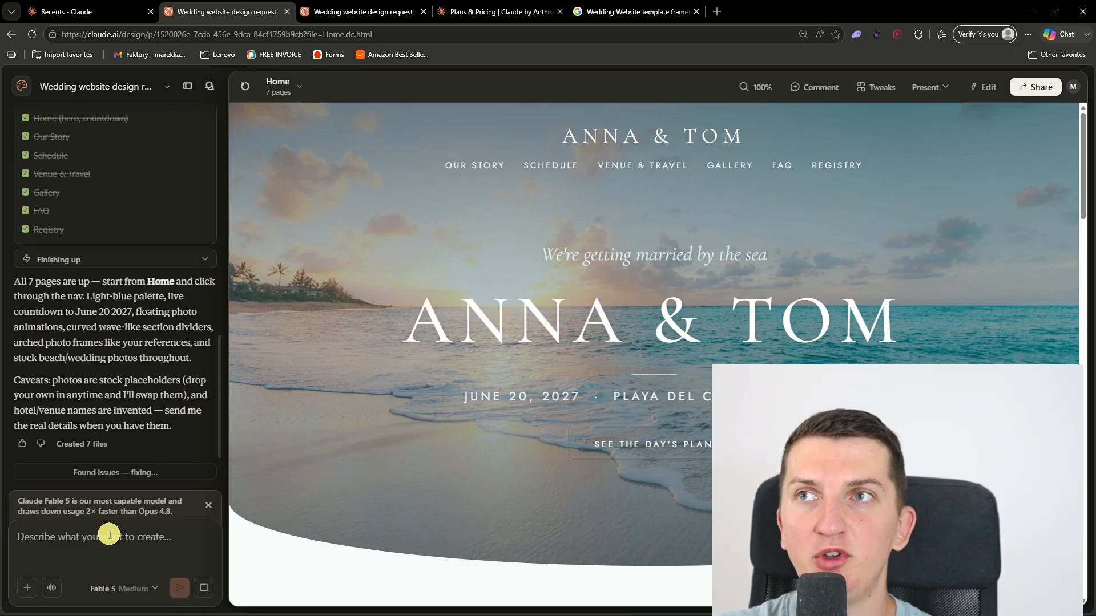
# Step: Try placing a comment on the large hero heading and drawing freehand markup around the hero text
pyautogui.click(822, 87)
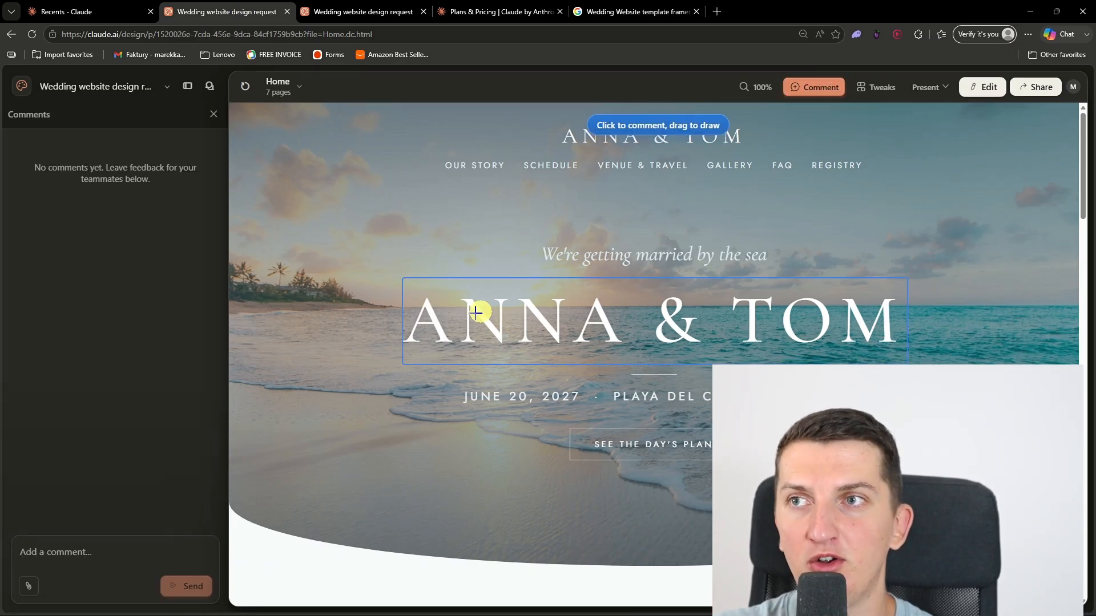
pyautogui.click(627, 320)
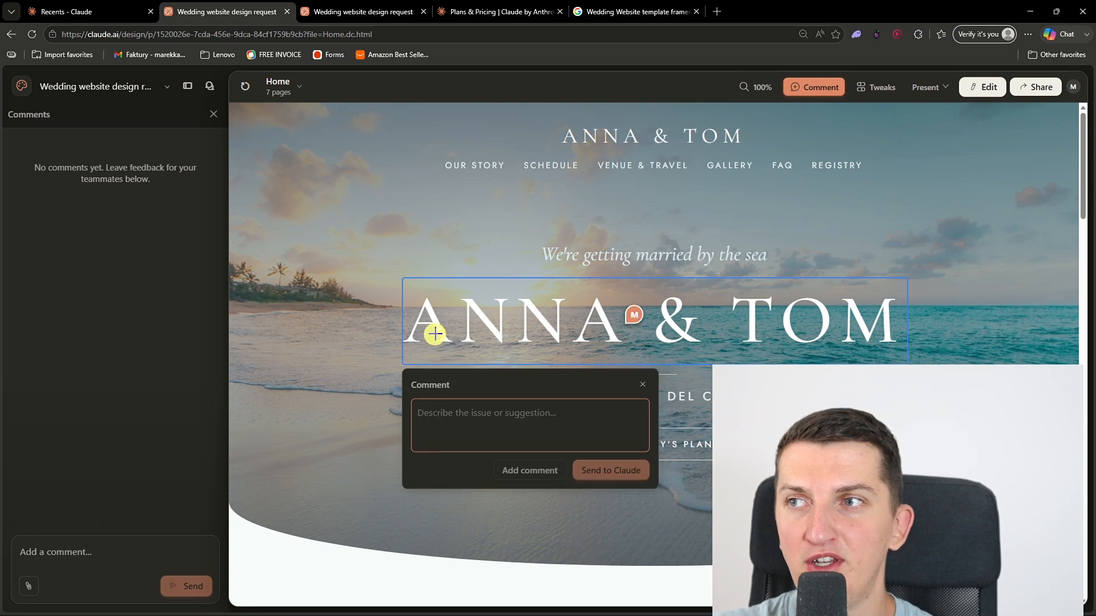
pyautogui.moveTo(333, 234)
pyautogui.mouseDown()
pyautogui.moveTo(369, 249)
pyautogui.moveTo(569, 196)
pyautogui.moveTo(364, 358)
pyautogui.moveTo(565, 314)
pyautogui.mouseUp()
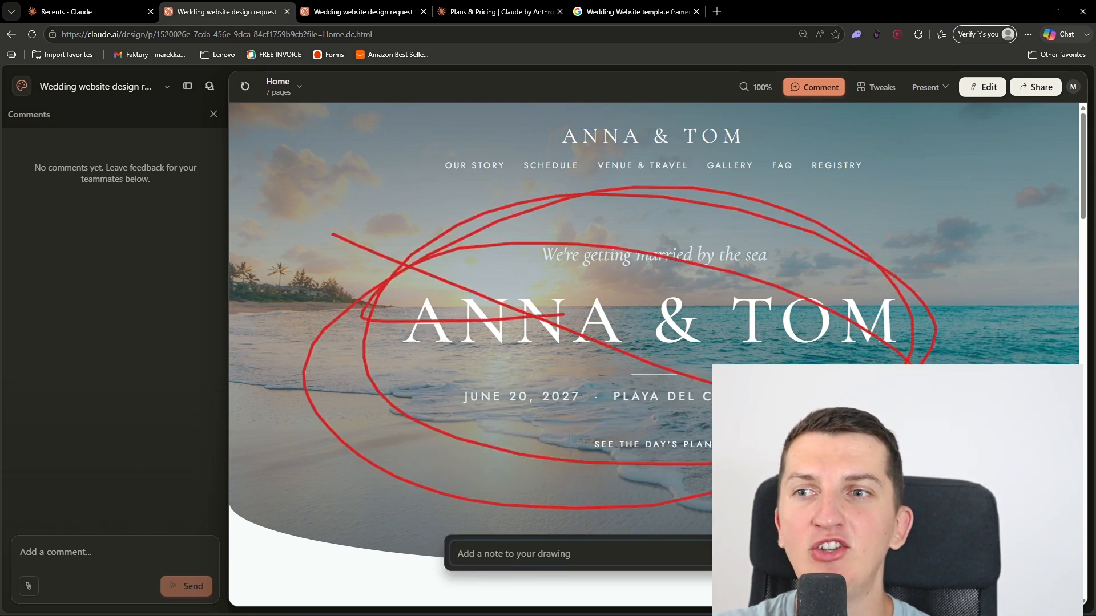
pyautogui.press('Escape')
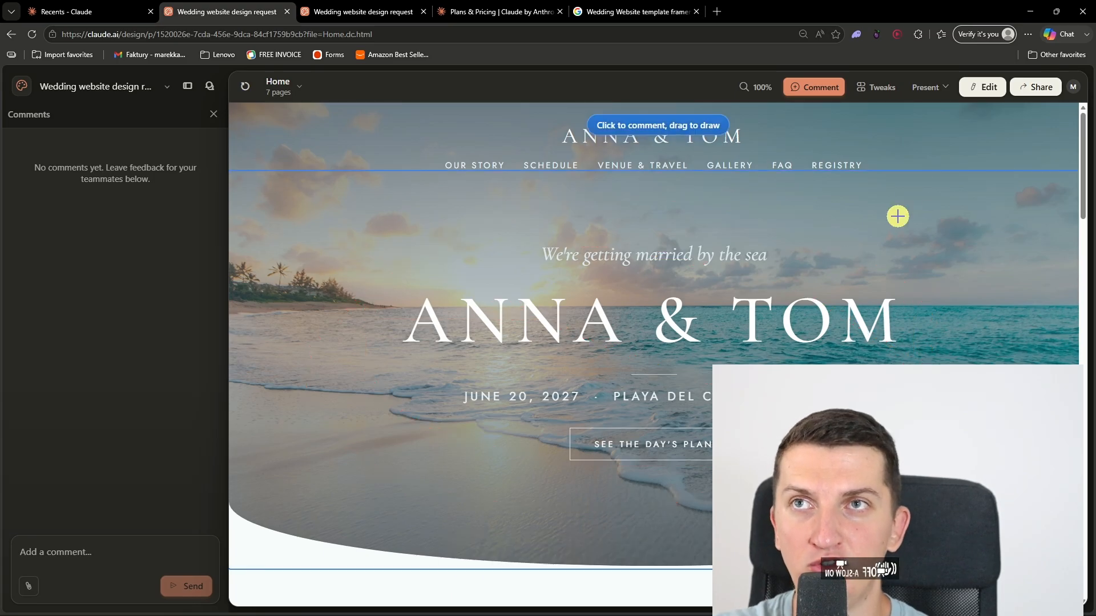
# Step: Try editing the hero heading directly on the Home page by deleting and retyping an "N", and leave edit mode
pyautogui.click(979, 91)
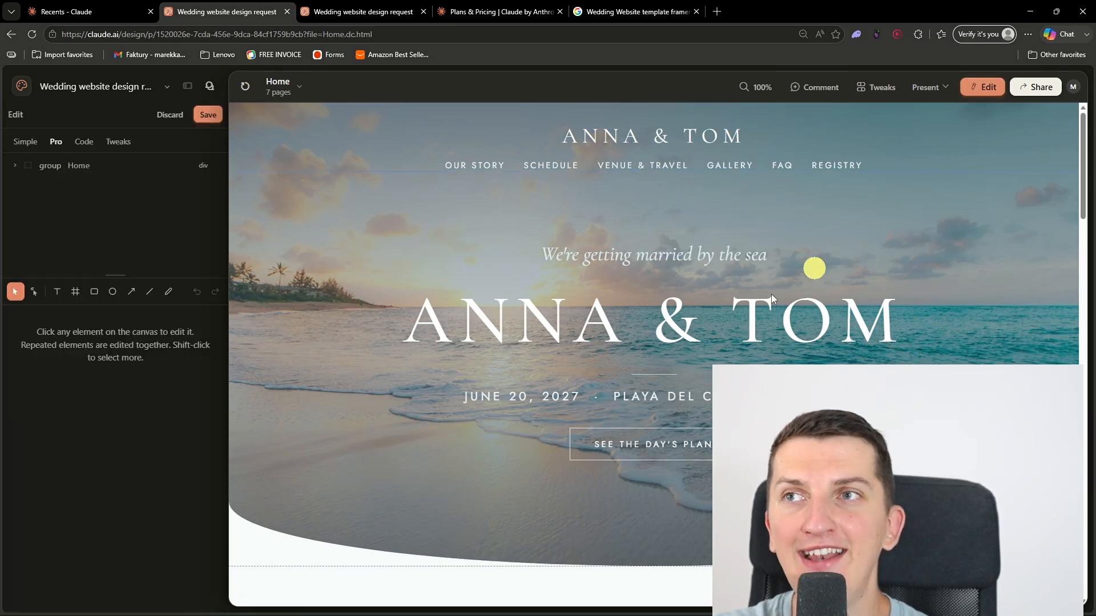
pyautogui.click(561, 323)
pyautogui.click(560, 324)
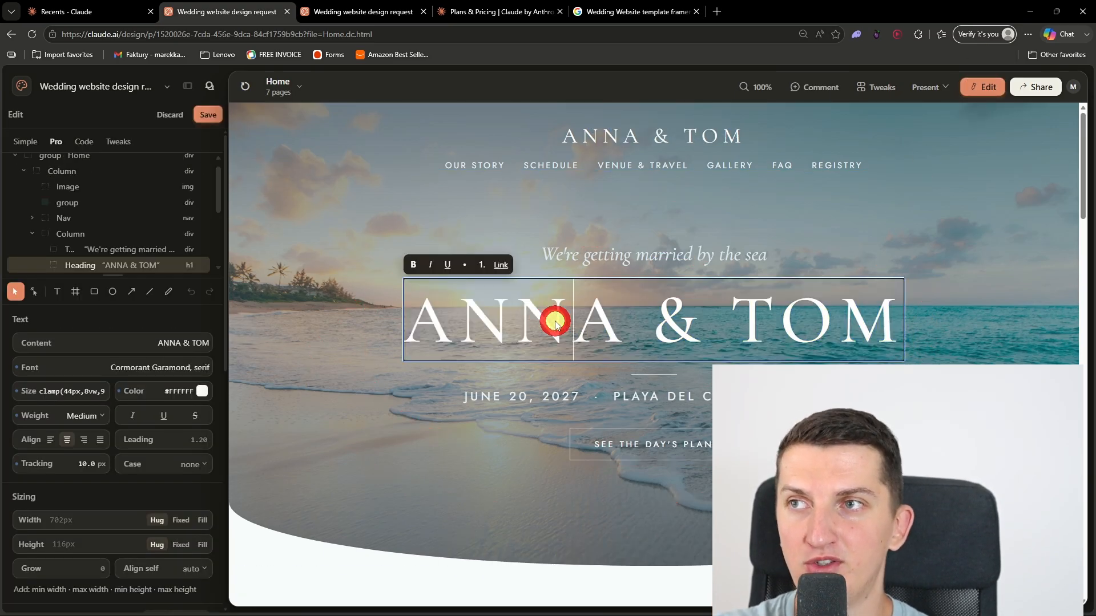
pyautogui.press('BackSpace')
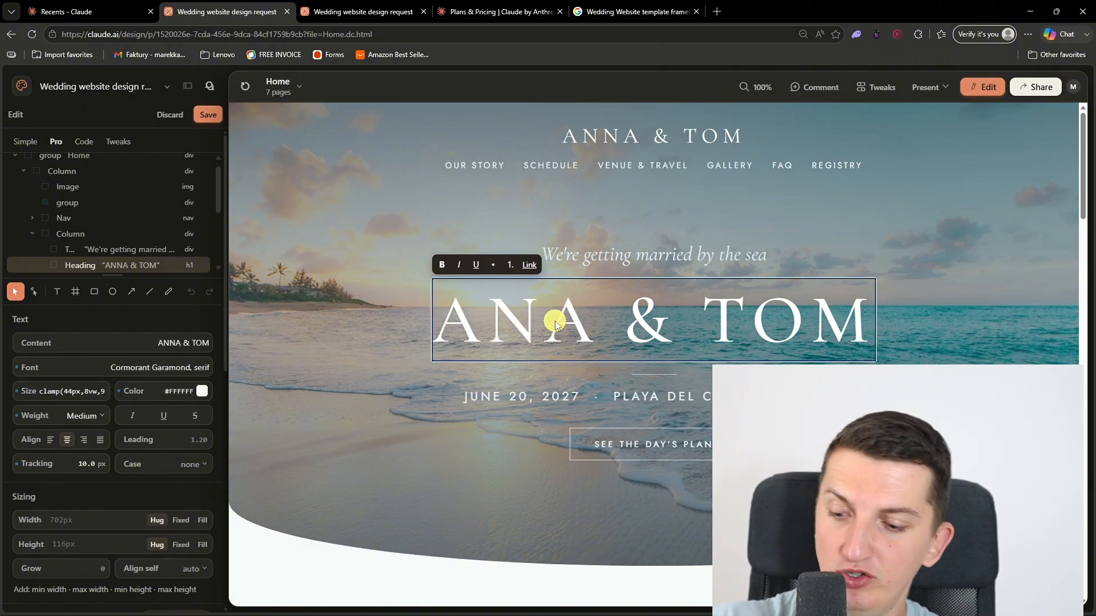
pyautogui.hotkey('ctrl', 'n')
pyautogui.doubleClick(1020, 11)
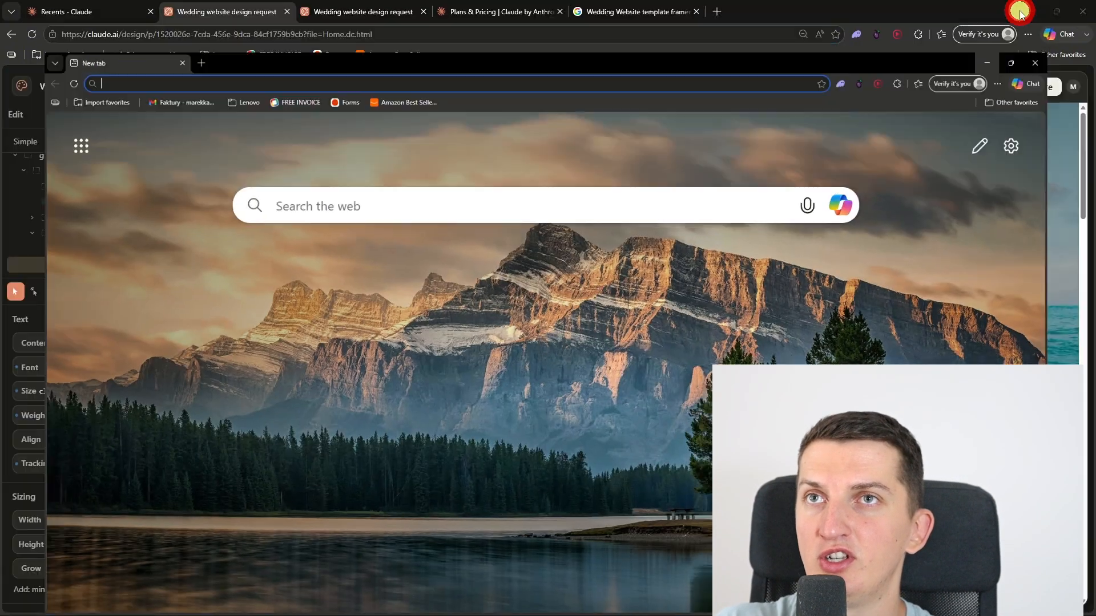
pyautogui.write('NNA & TOM')
pyautogui.click(492, 414)
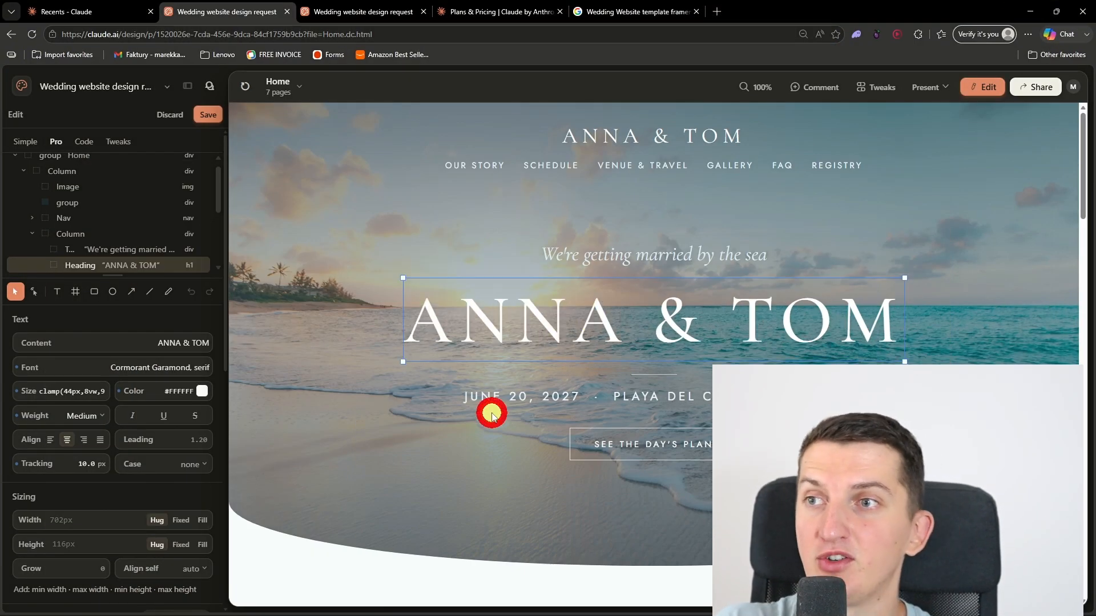
pyautogui.scroll(-15, 581, 441)
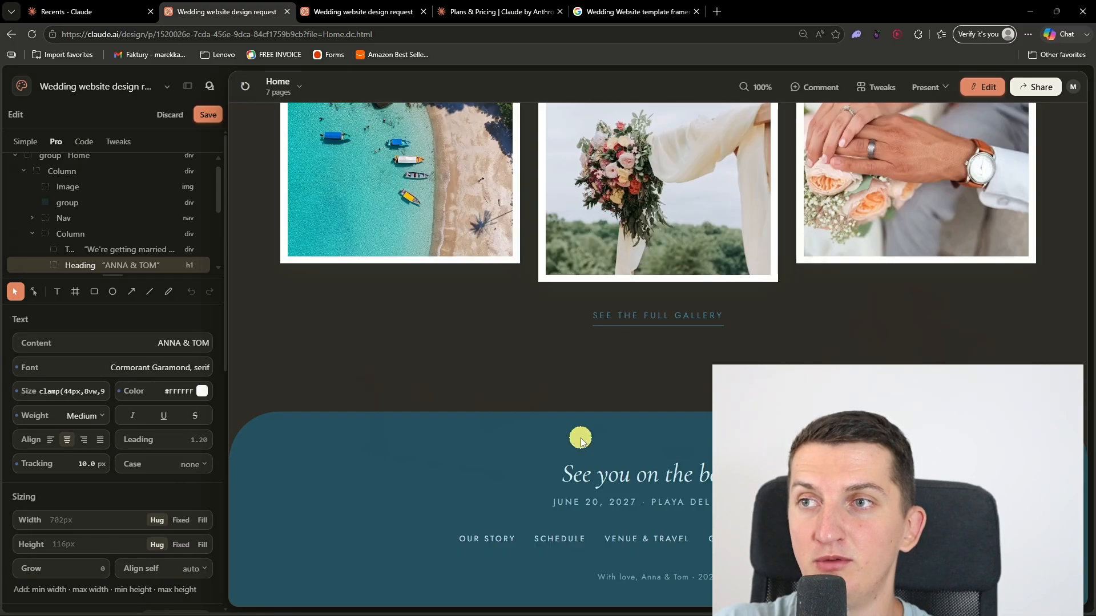
pyautogui.scroll(15, 582, 439)
pyautogui.click(983, 87)
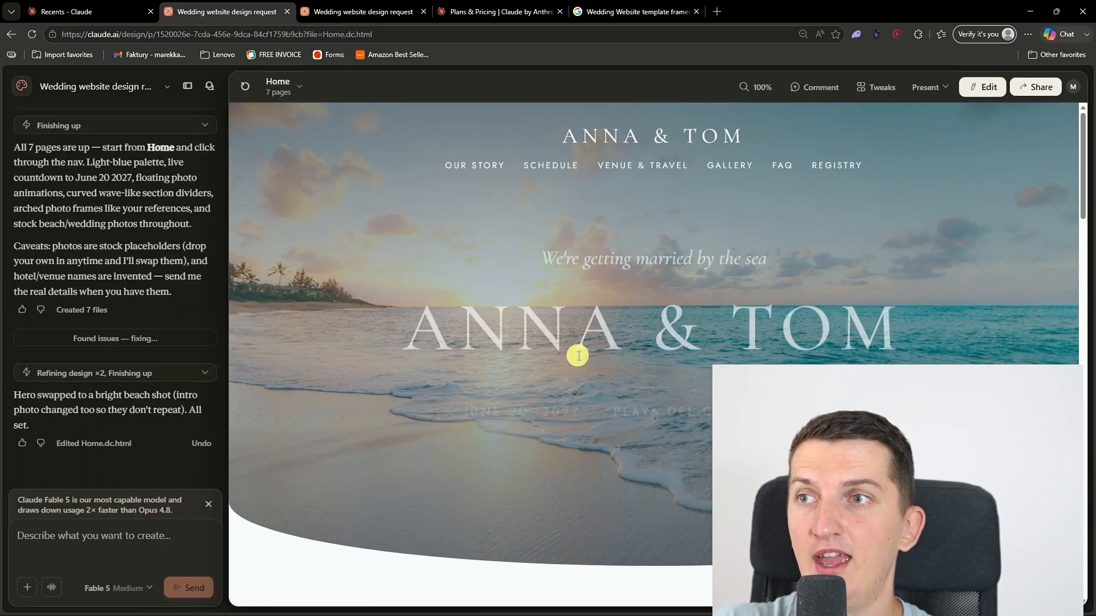
# Step: Present the Home page in a new browser tab and return to the design project
pyautogui.scroll(-8, 636, 323)
pyautogui.scroll(8, 636, 325)
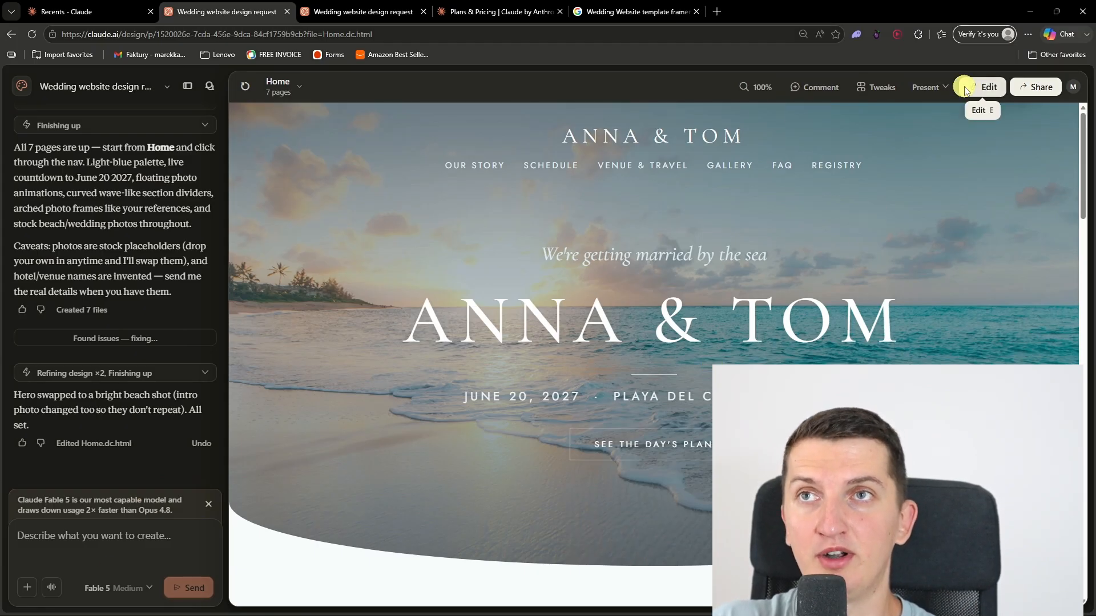
pyautogui.click(942, 86)
pyautogui.click(941, 163)
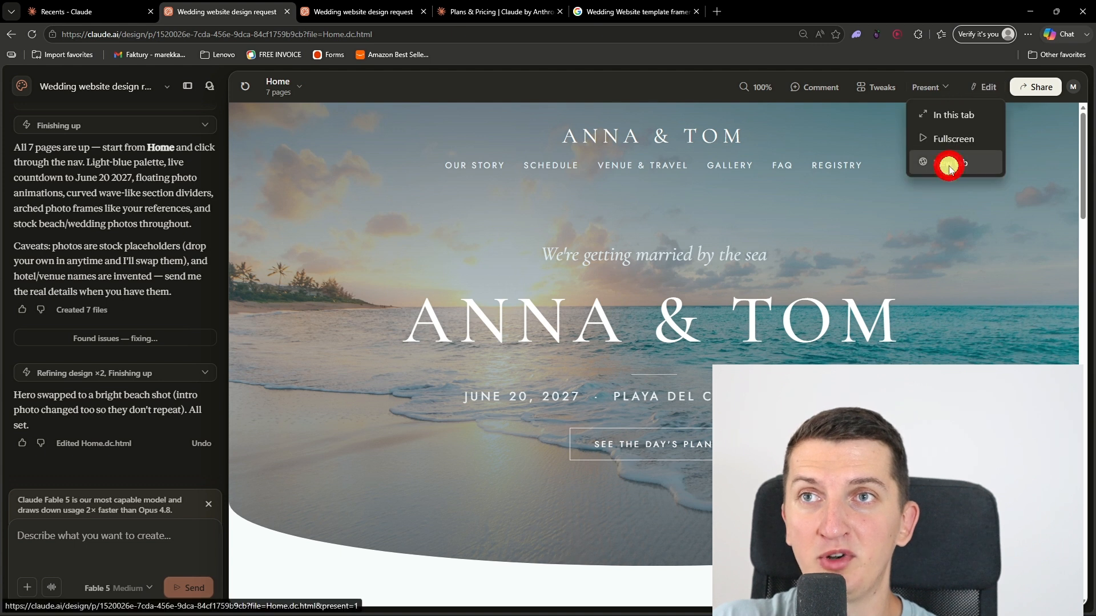
pyautogui.click(257, 9)
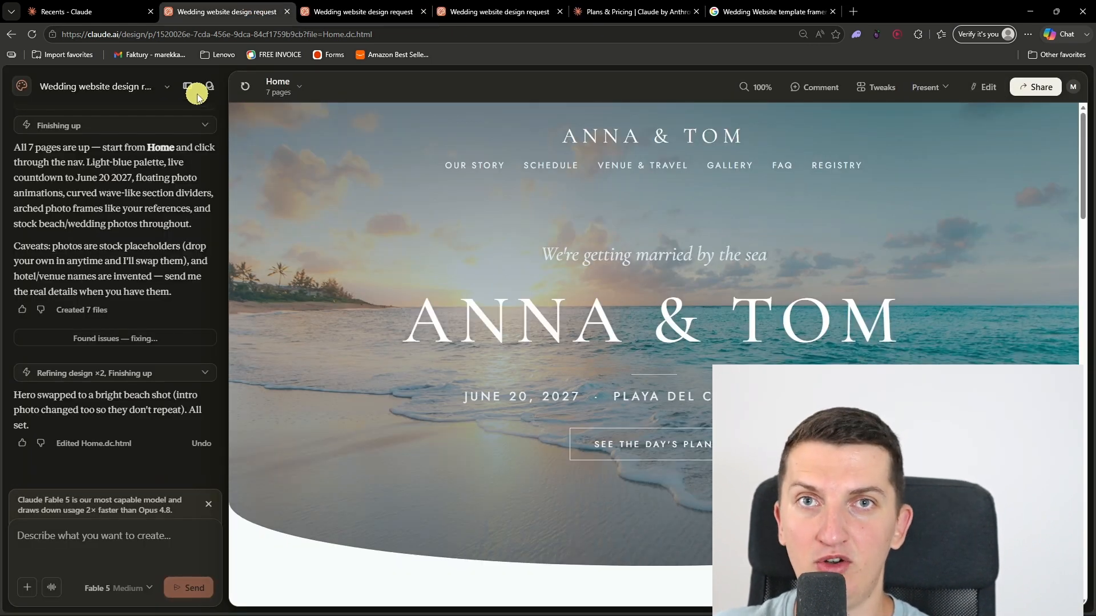
pyautogui.click(166, 86)
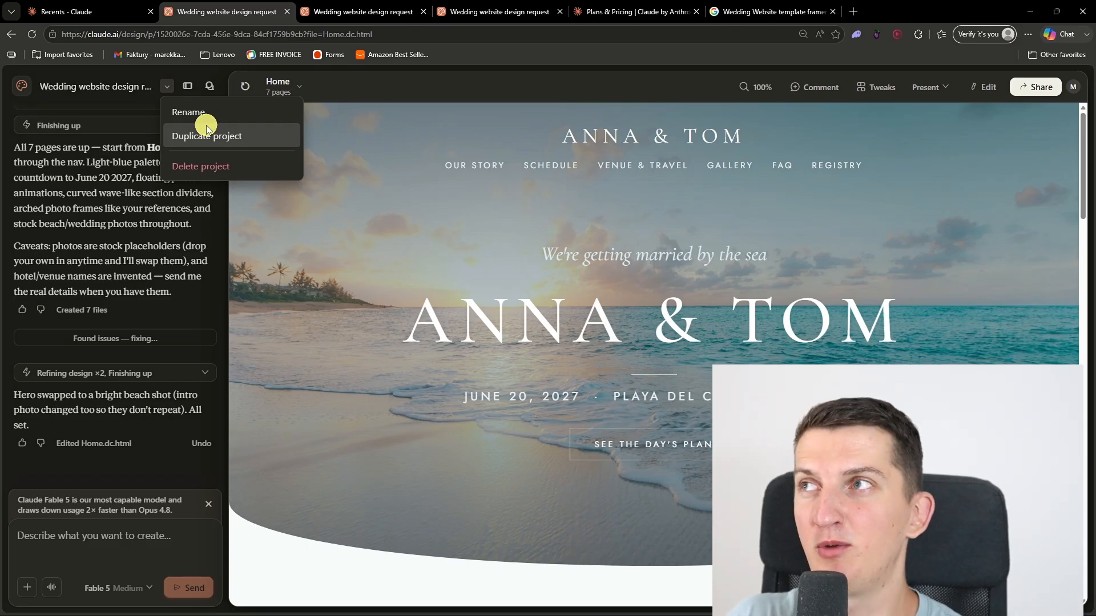
# Step: Examine the full Home page and the Venue & Travel page of the wedding website in the presentation view
pyautogui.click(387, 4)
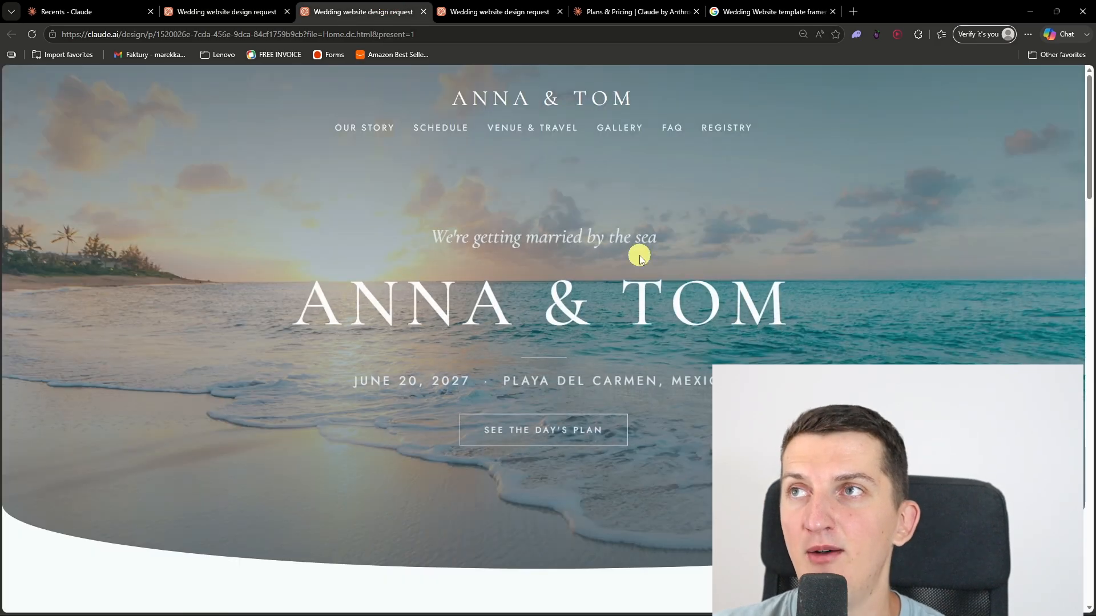
pyautogui.scroll(-10, 640, 256)
pyautogui.scroll(-16, 640, 256)
pyautogui.scroll(20, 479, 110)
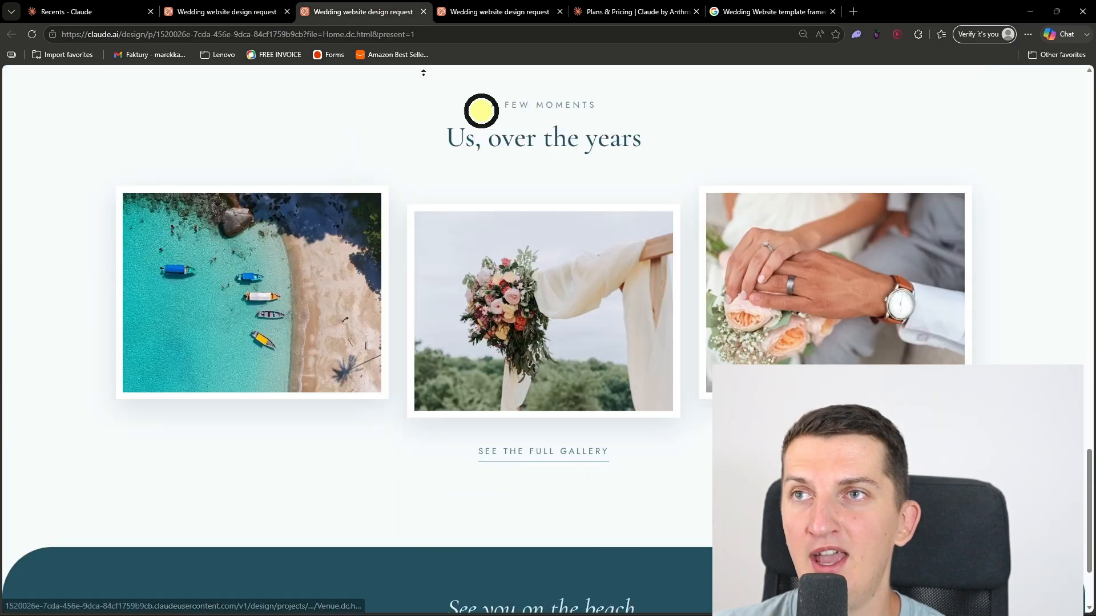
pyautogui.click(539, 127)
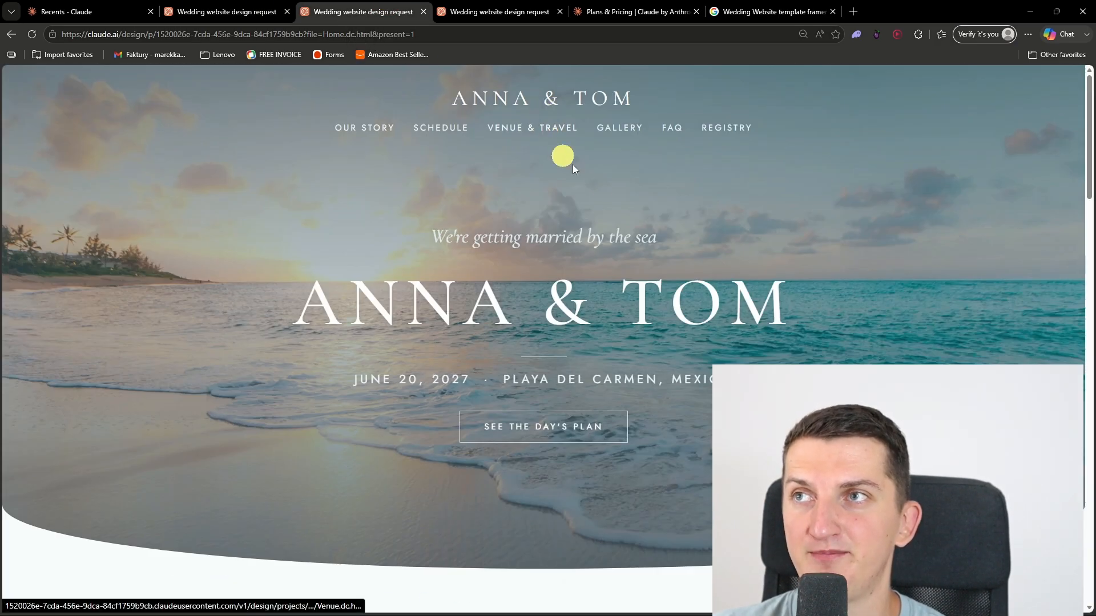
pyautogui.scroll(-15, 594, 190)
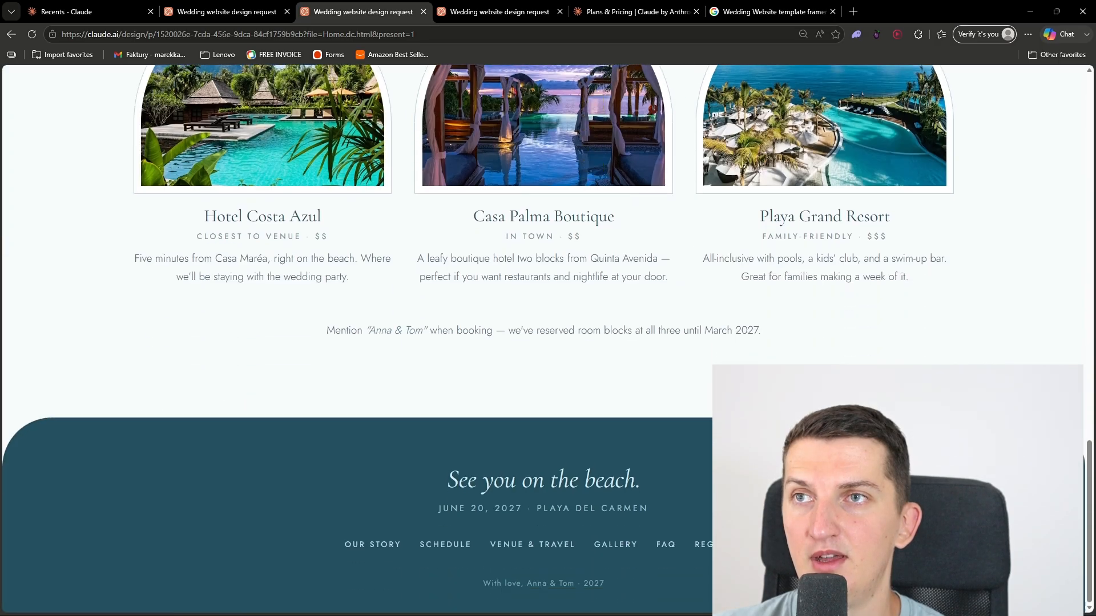
pyautogui.scroll(20, 344, 105)
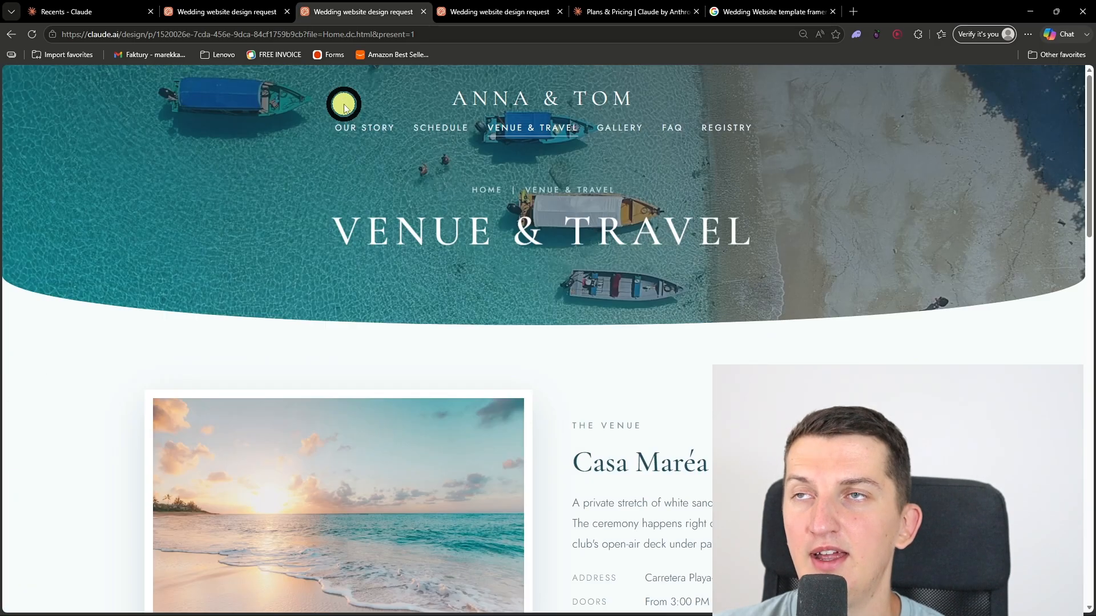
# Step: Open an InPrivate browser window and go to the pricing page of hostinger.com
pyautogui.click(229, 6)
pyautogui.click(512, 272)
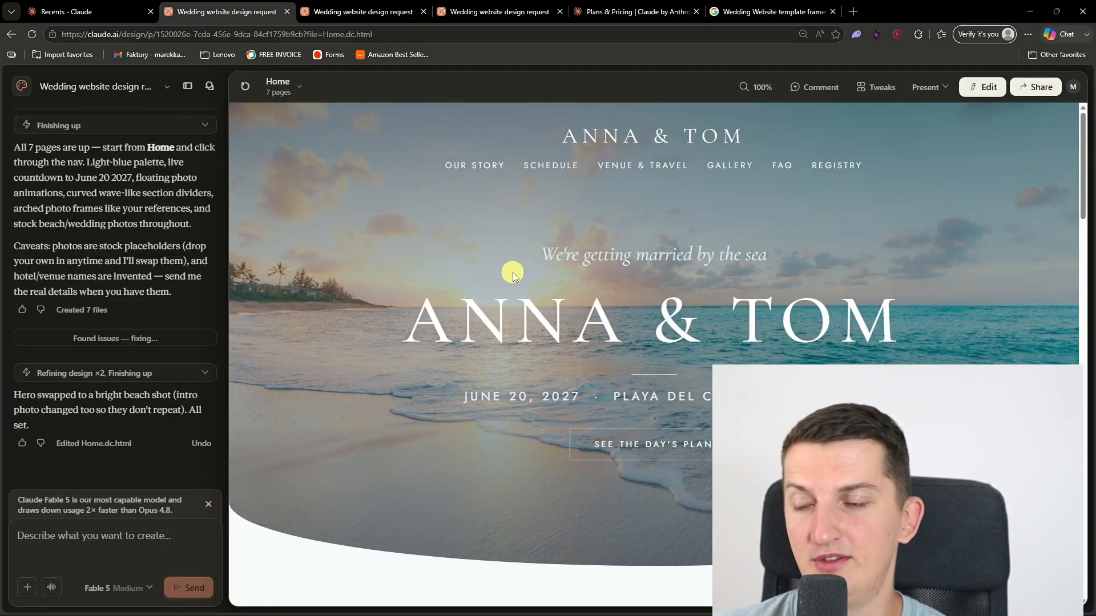
pyautogui.hotkey('ctrl', 'shift', 'n')
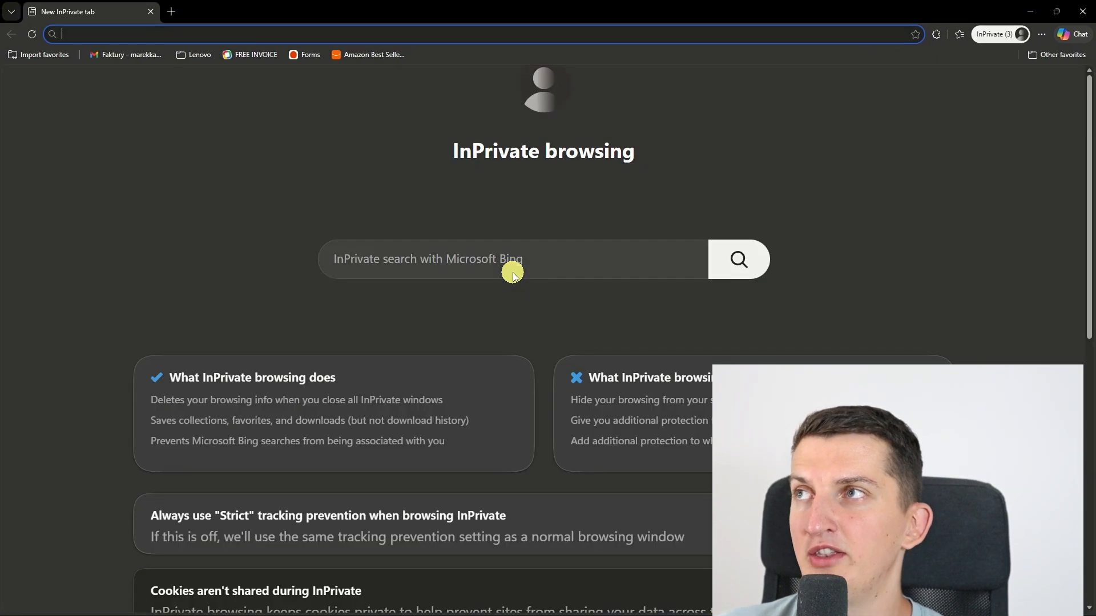
pyautogui.write('hostin')
pyautogui.press('Return')
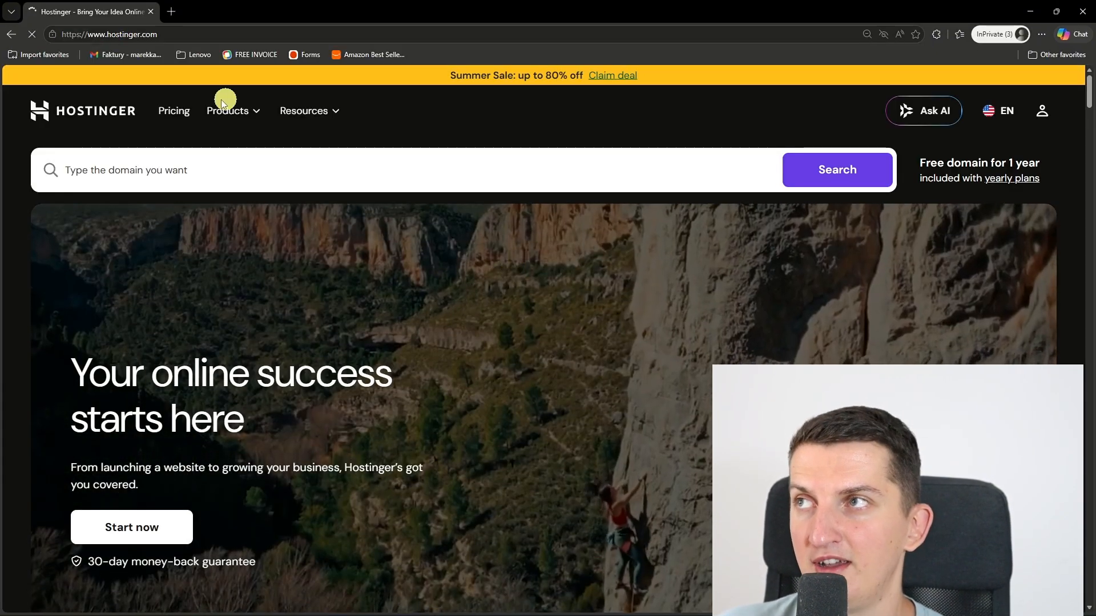
pyautogui.click(164, 112)
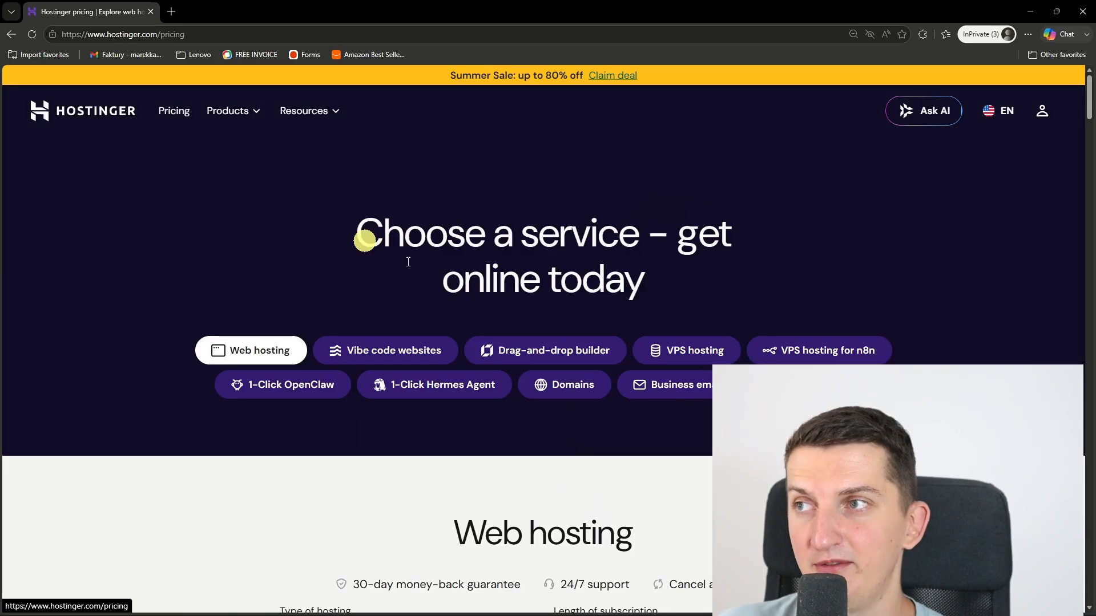
# Step: Choose the Premium web hosting plan on the pricing page and set its subscription period to 12 months in the cart
pyautogui.scroll(-5, 479, 289)
pyautogui.scroll(-2, 483, 294)
pyautogui.scroll(2, 483, 297)
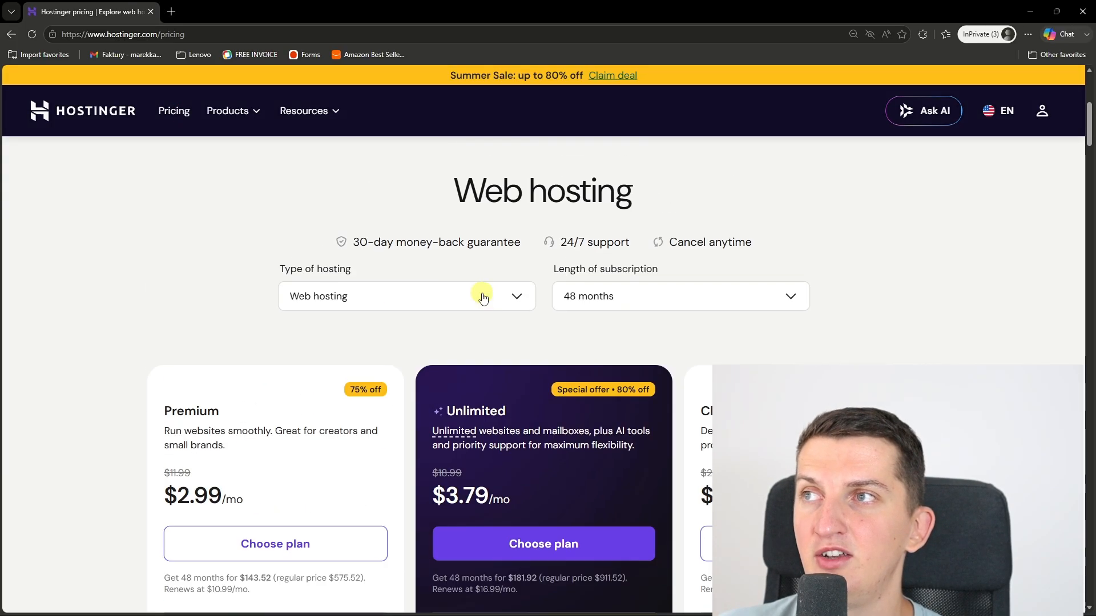
pyautogui.scroll(-2, 257, 403)
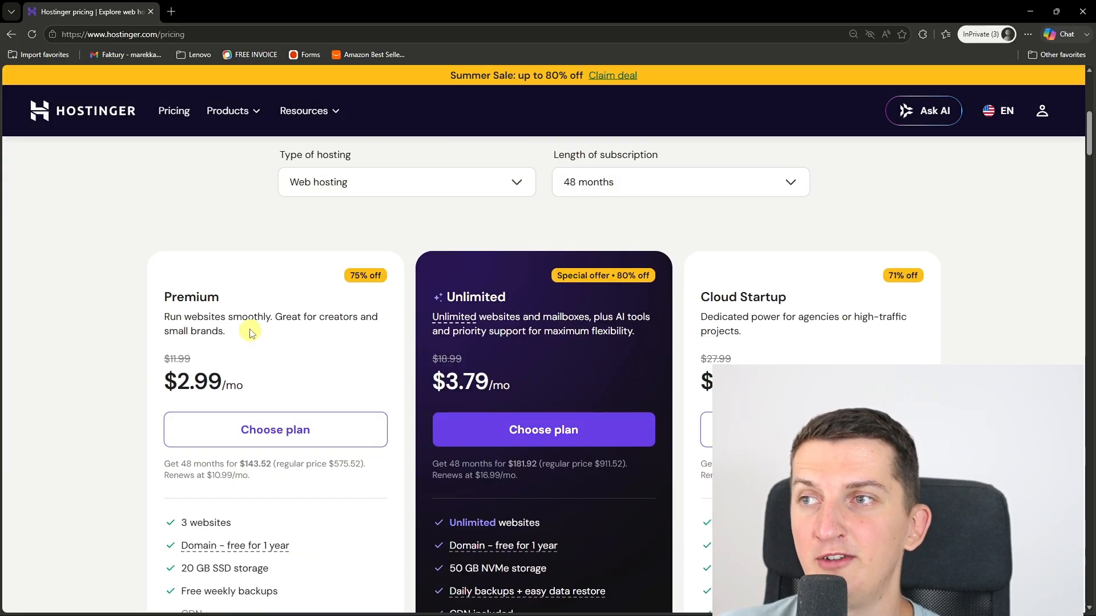
pyautogui.click(313, 430)
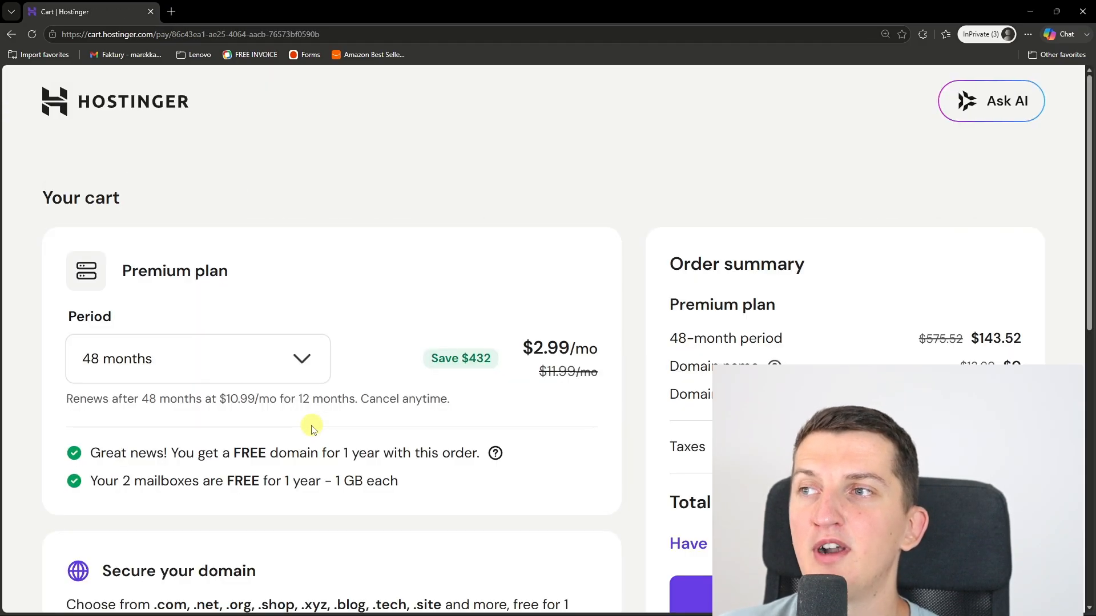
pyautogui.click(224, 372)
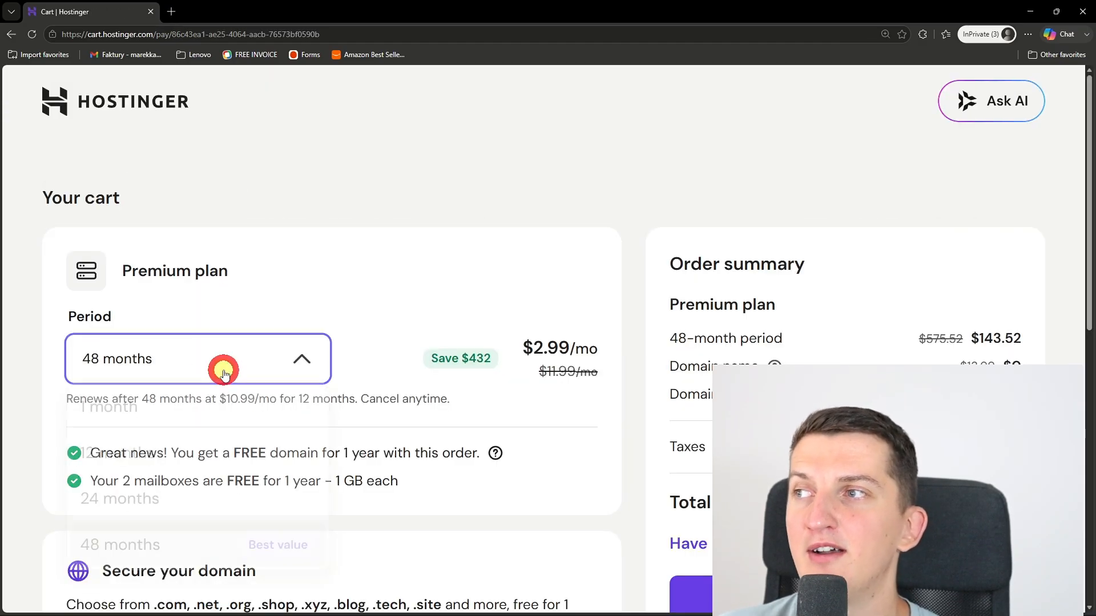
pyautogui.click(161, 456)
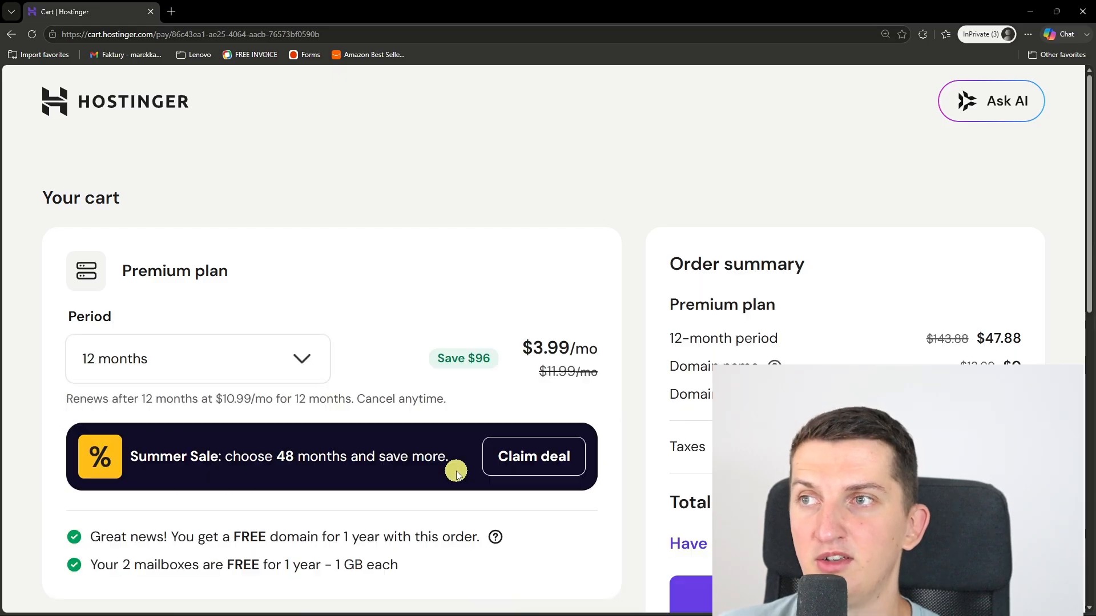
# Step: Check the available subscription periods without changing the selection, and enter weddingmarcus88.com in the cart's domain search
pyautogui.scroll(-2, 504, 457)
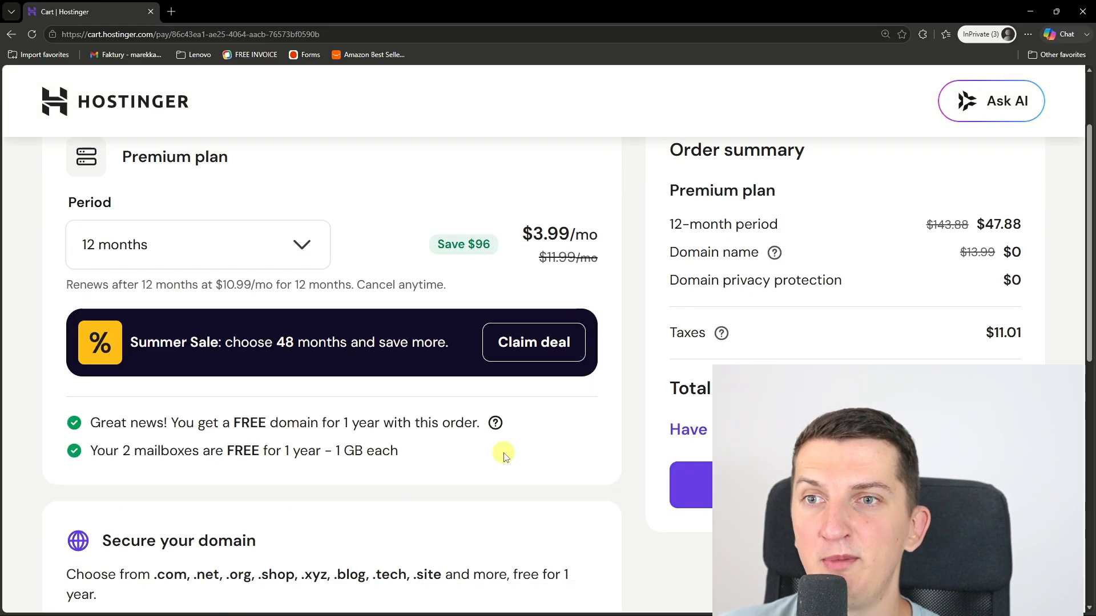
pyautogui.click(264, 252)
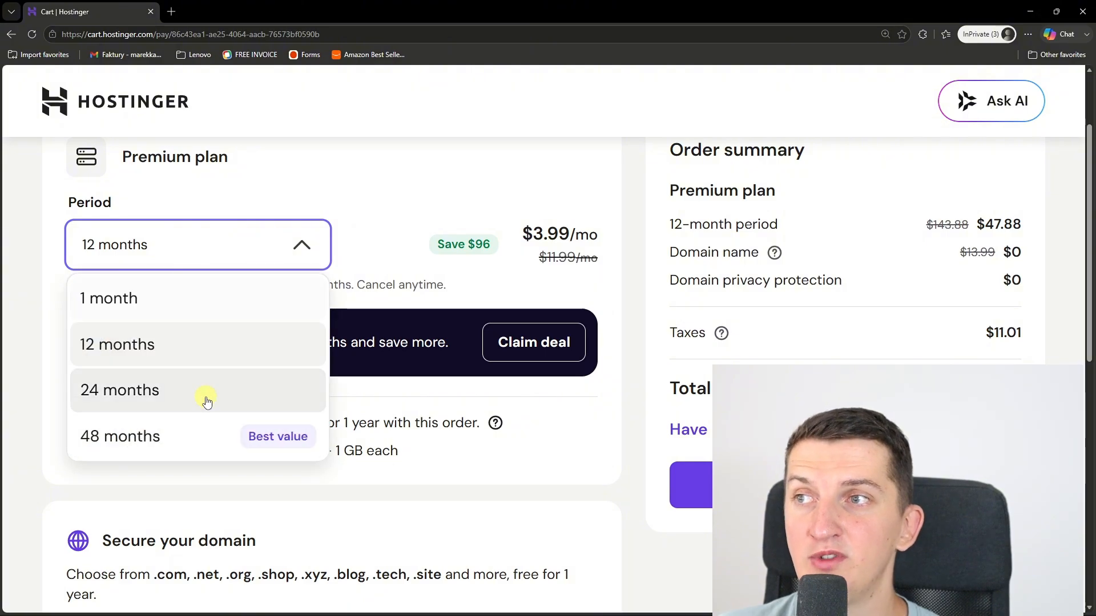
pyautogui.click(612, 436)
pyautogui.scroll(-4, 614, 433)
pyautogui.click(322, 409)
pyautogui.write('weddingmarcus88.com')
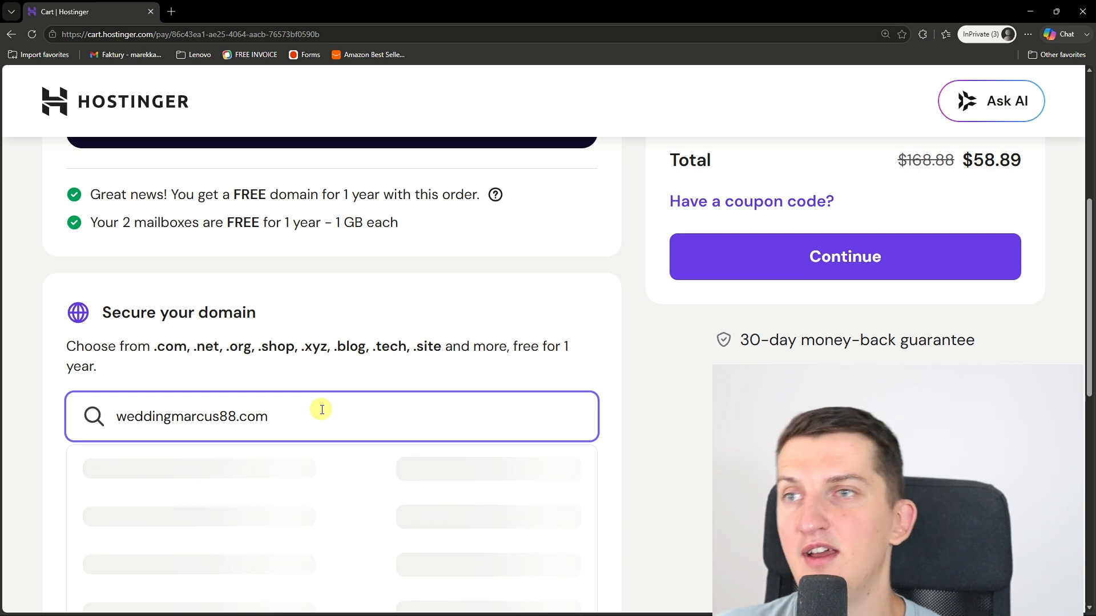
# Step: Apply the coupon code MARCUS to the hosting order
pyautogui.scroll(2, 685, 274)
pyautogui.click(701, 318)
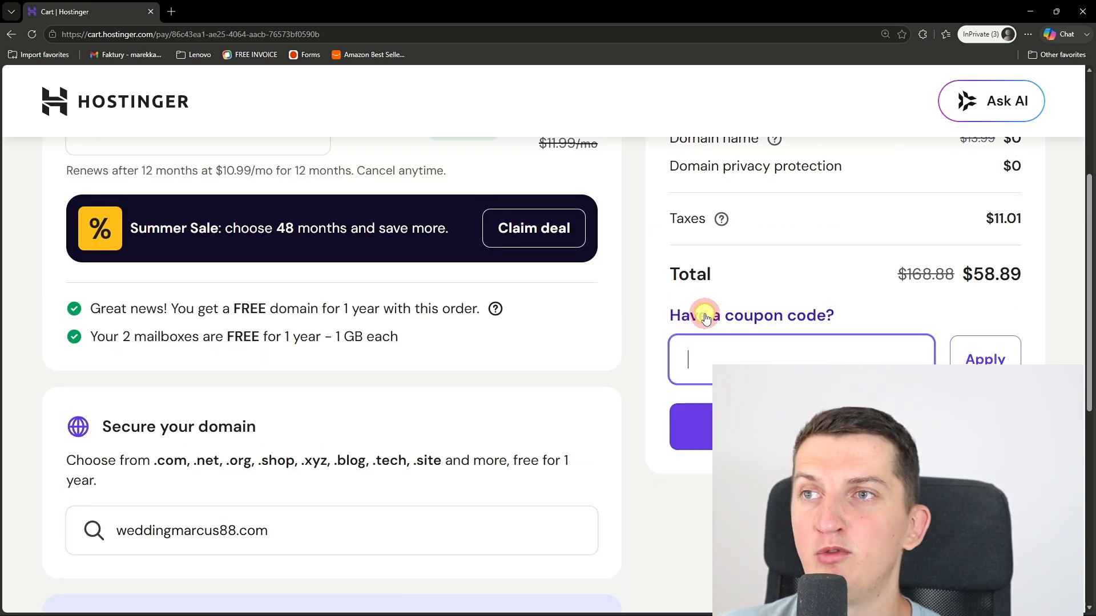
pyautogui.write('MARCUS')
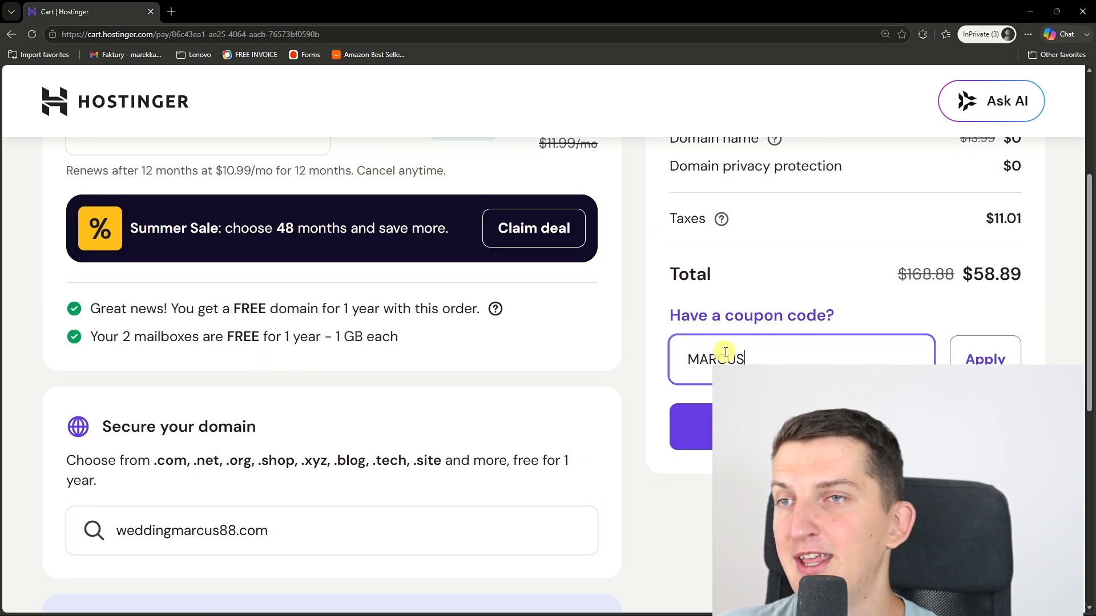
pyautogui.click(979, 360)
pyautogui.scroll(-5, 1057, 329)
pyautogui.scroll(5, 1056, 328)
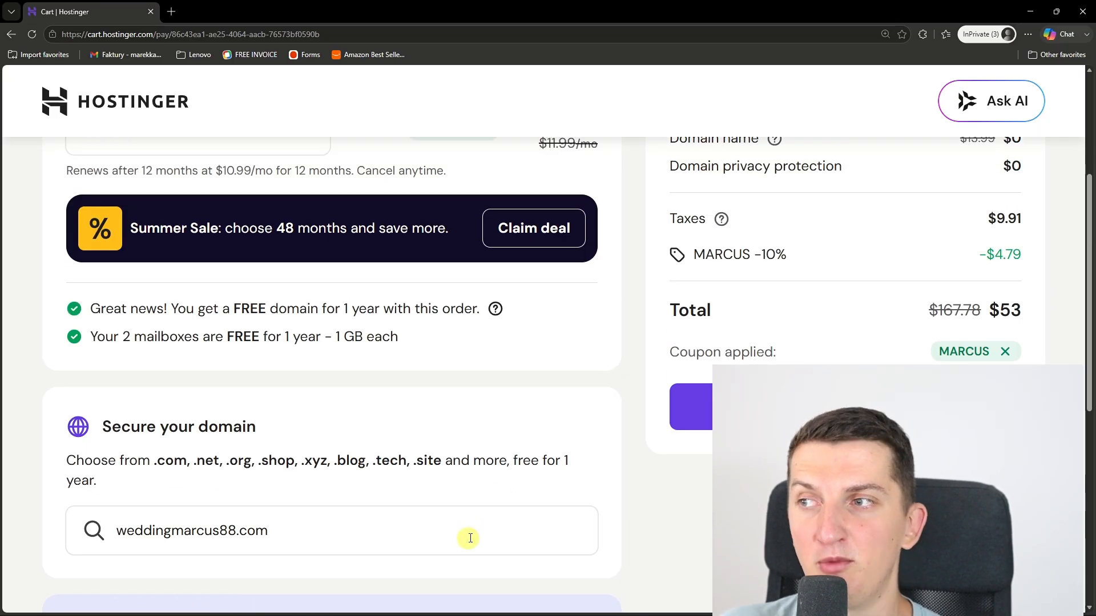
# Step: Review the plan period and order summary in the cart, and close the InPrivate window
pyautogui.scroll(4, 245, 355)
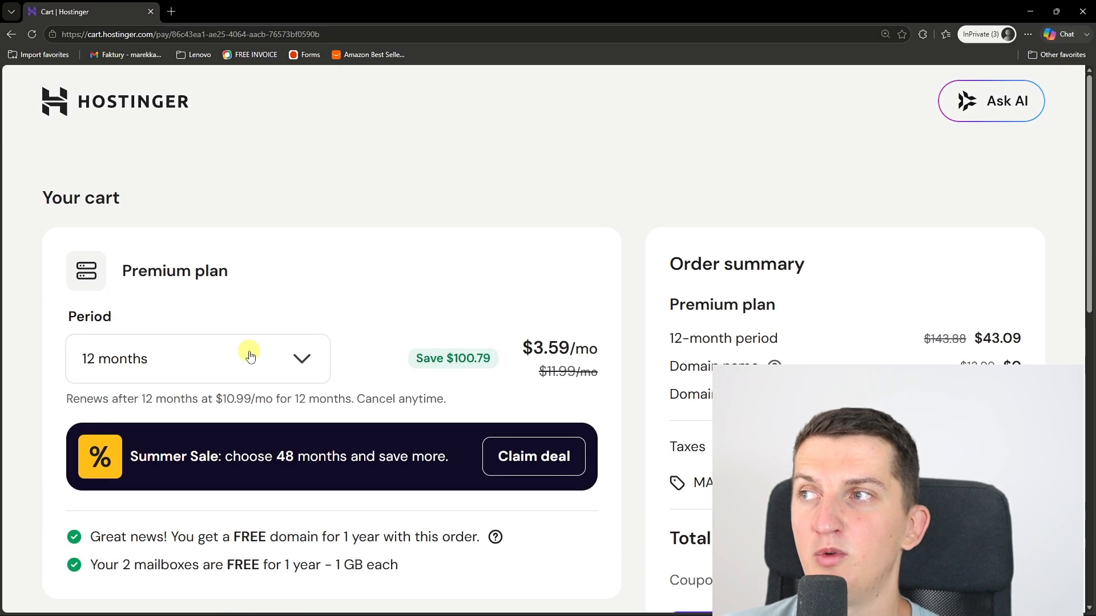
pyautogui.scroll(-4, 248, 354)
pyautogui.scroll(2, 366, 534)
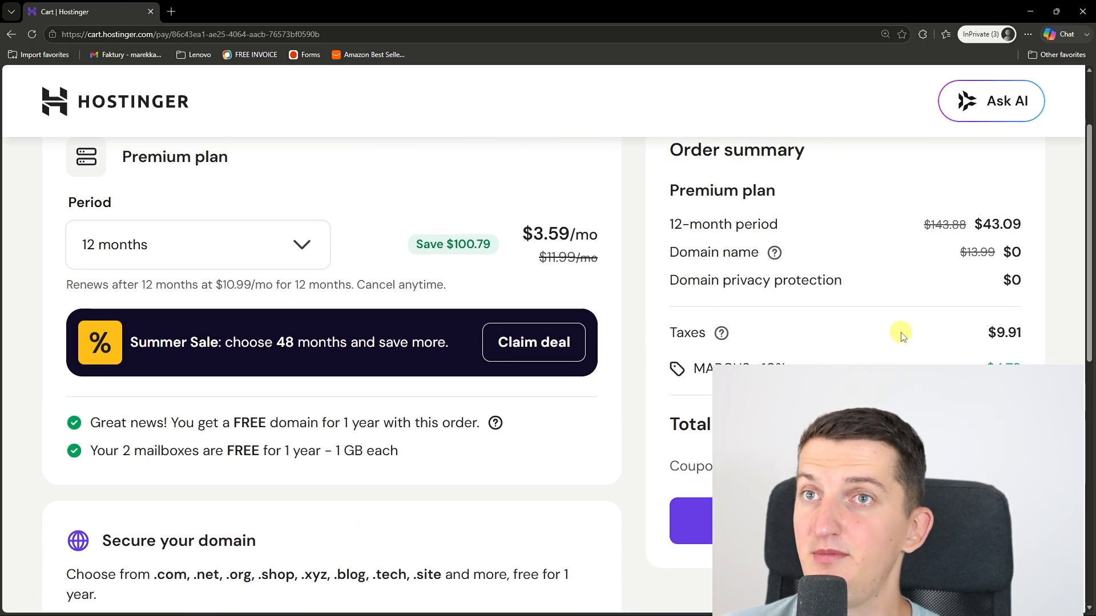
pyautogui.scroll(-2, 902, 335)
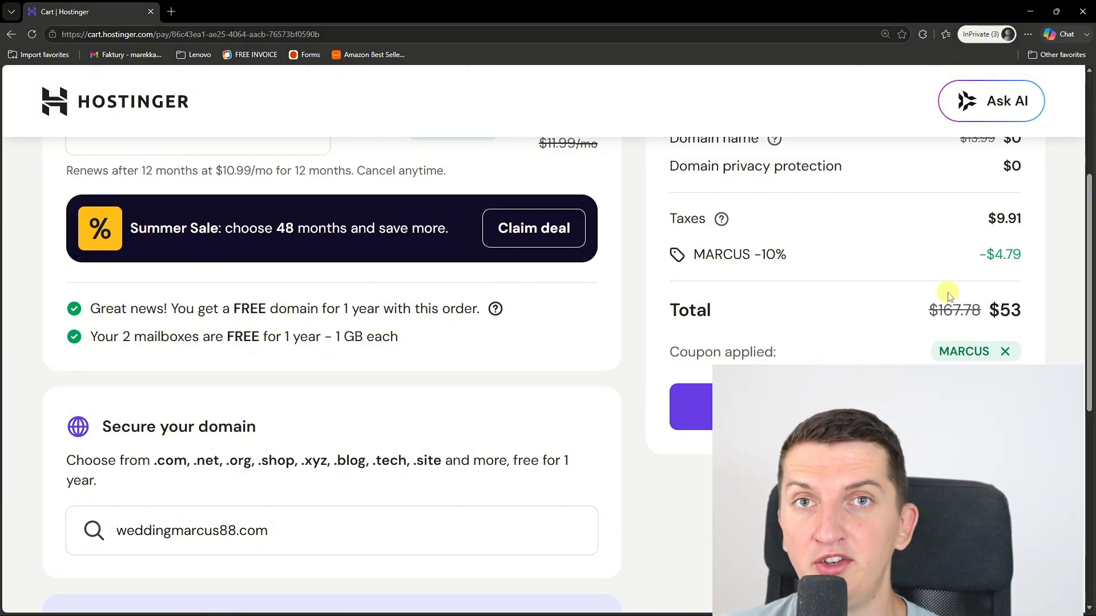
pyautogui.click(1083, 11)
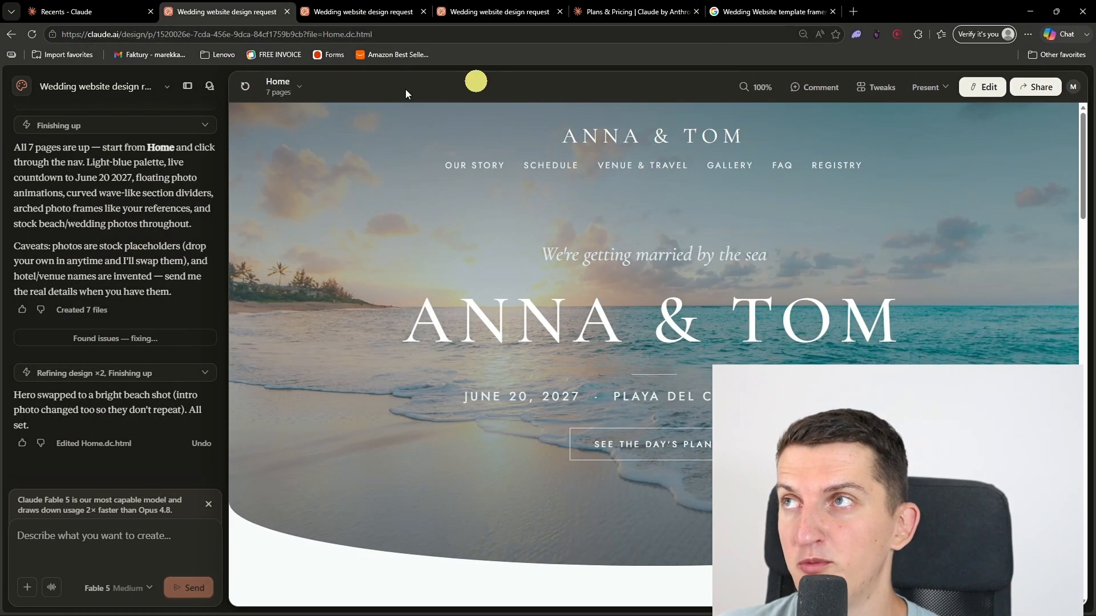
# Step: Ask Claude to export the main page as index.html and the other related pages in HTML format for hosting with a domain
pyautogui.click(82, 547)
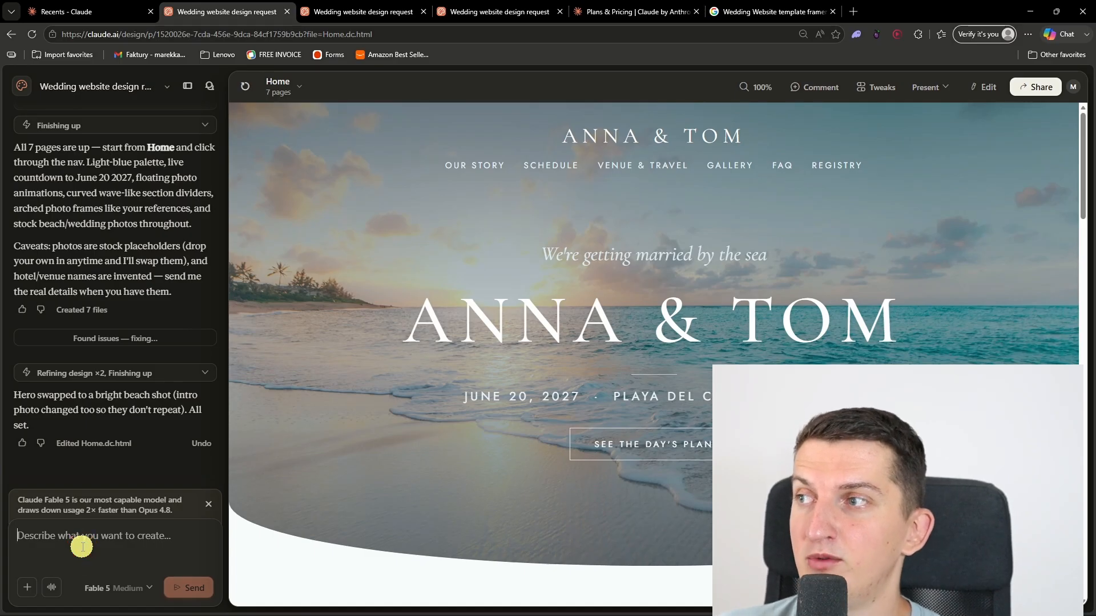
pyautogui.write('plea')
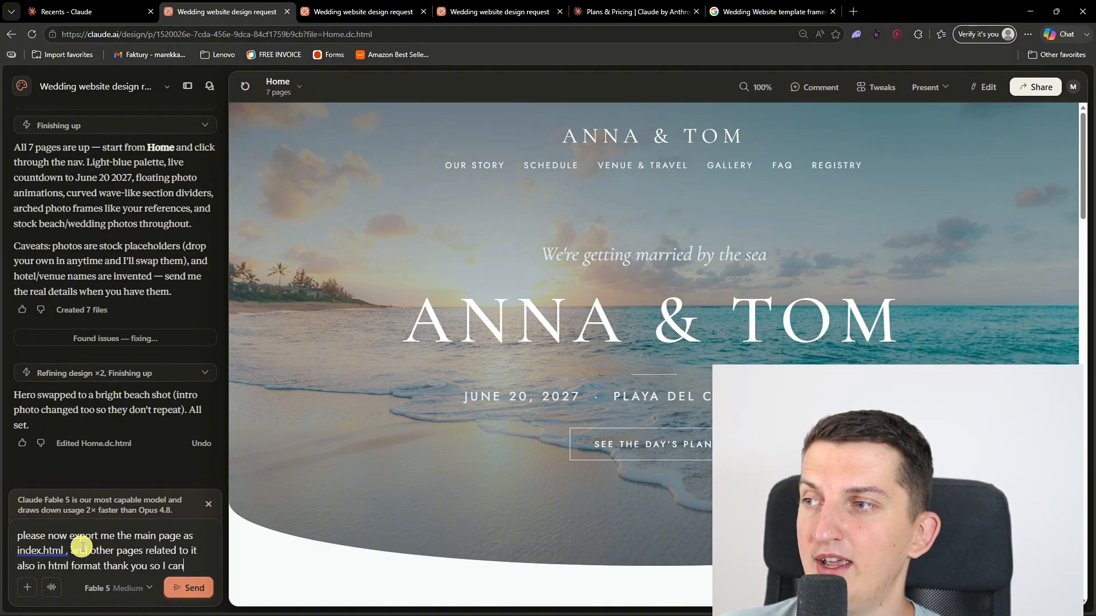
pyautogui.write('it to hosting with domain')
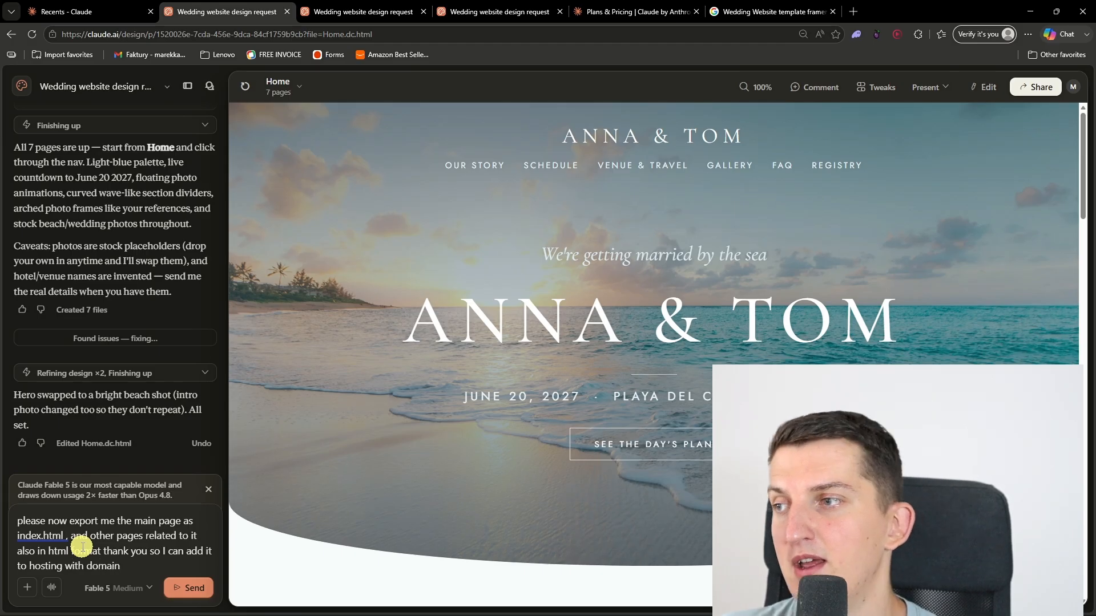
pyautogui.click(184, 589)
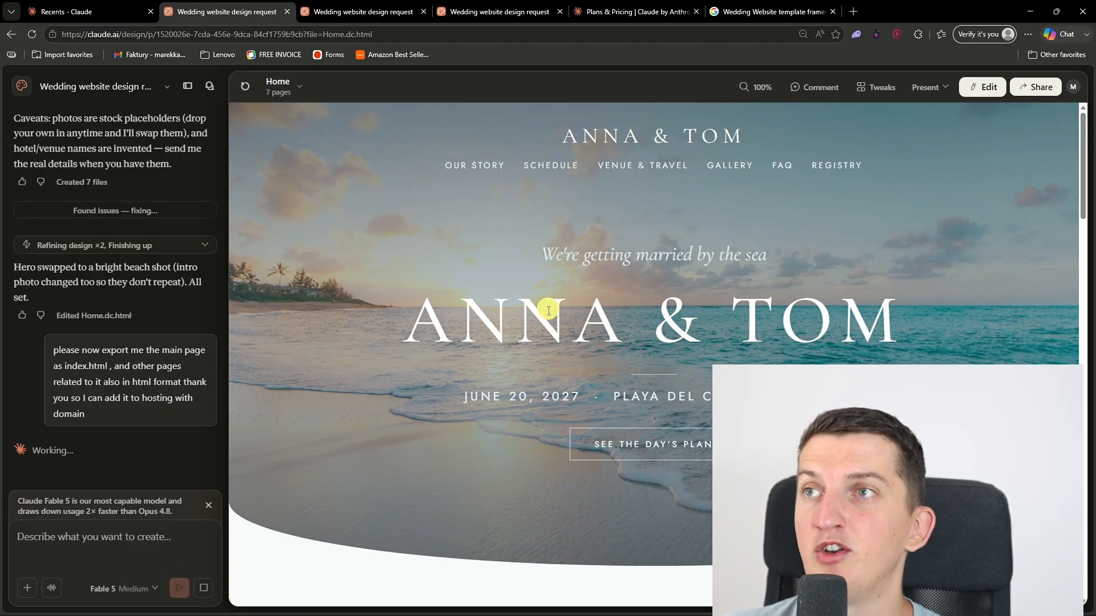
# Step: Look through the Home page in edit mode, selecting the diver photo and the Venue & Travel card image to inspect their settings
pyautogui.scroll(-2, 533, 329)
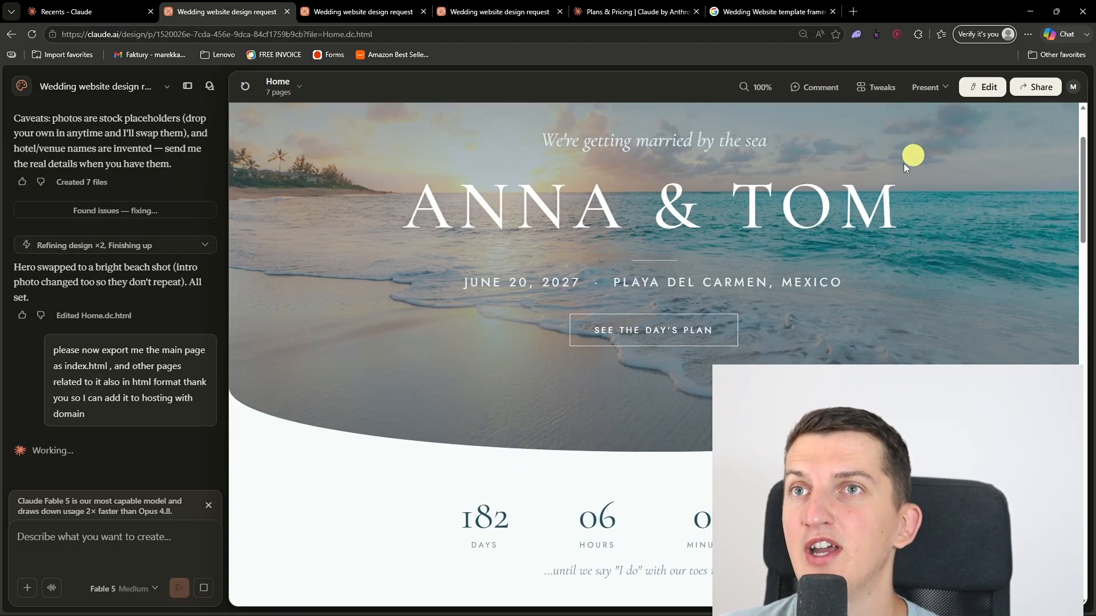
pyautogui.scroll(-10, 608, 353)
pyautogui.scroll(4, 738, 327)
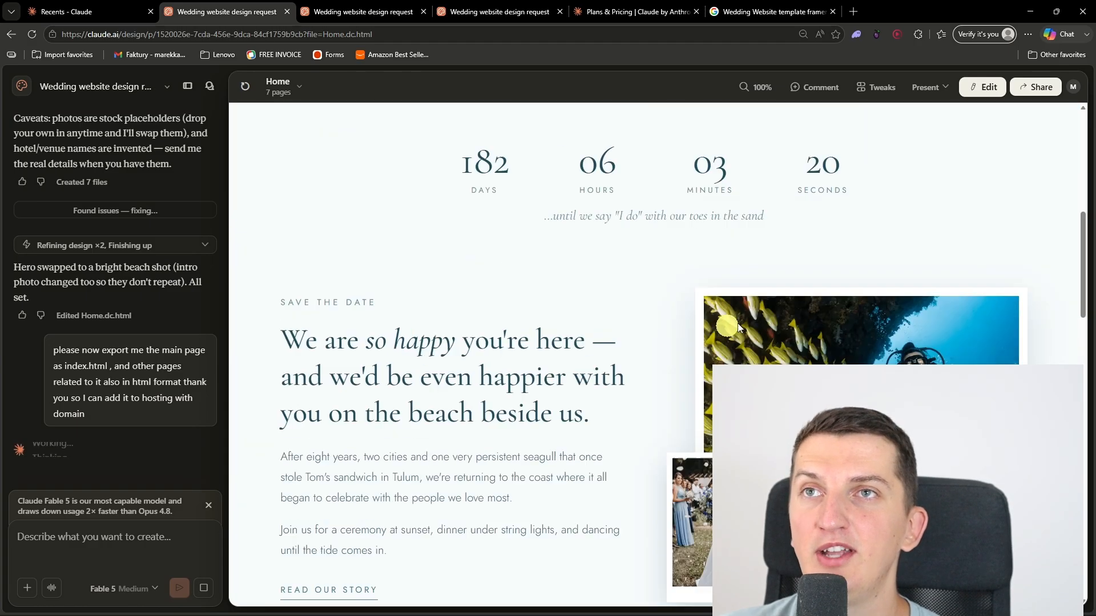
pyautogui.click(982, 87)
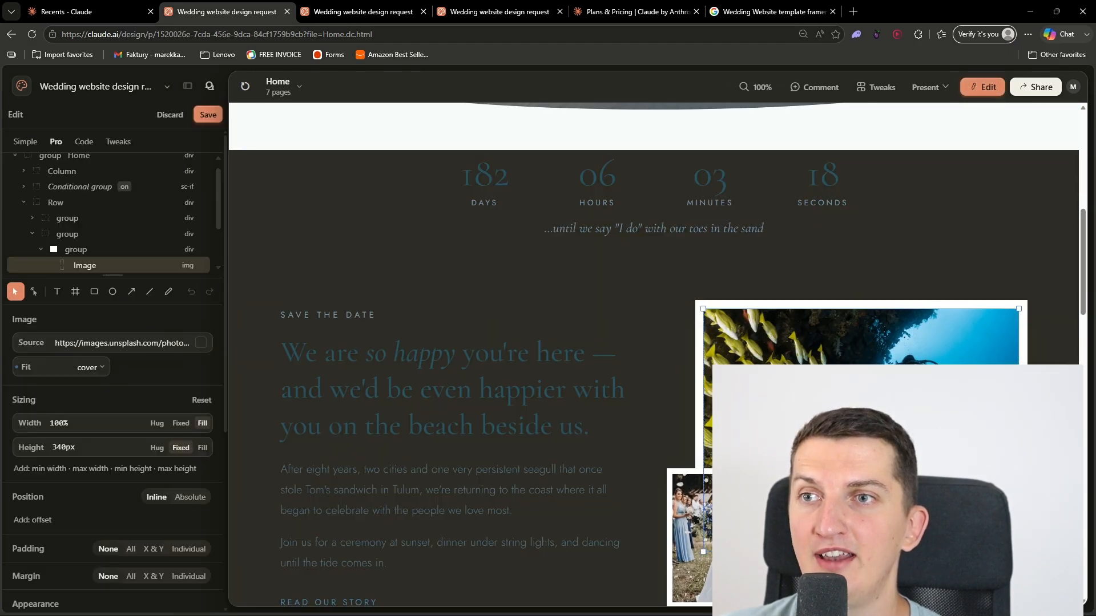
pyautogui.scroll(-2, 554, 428)
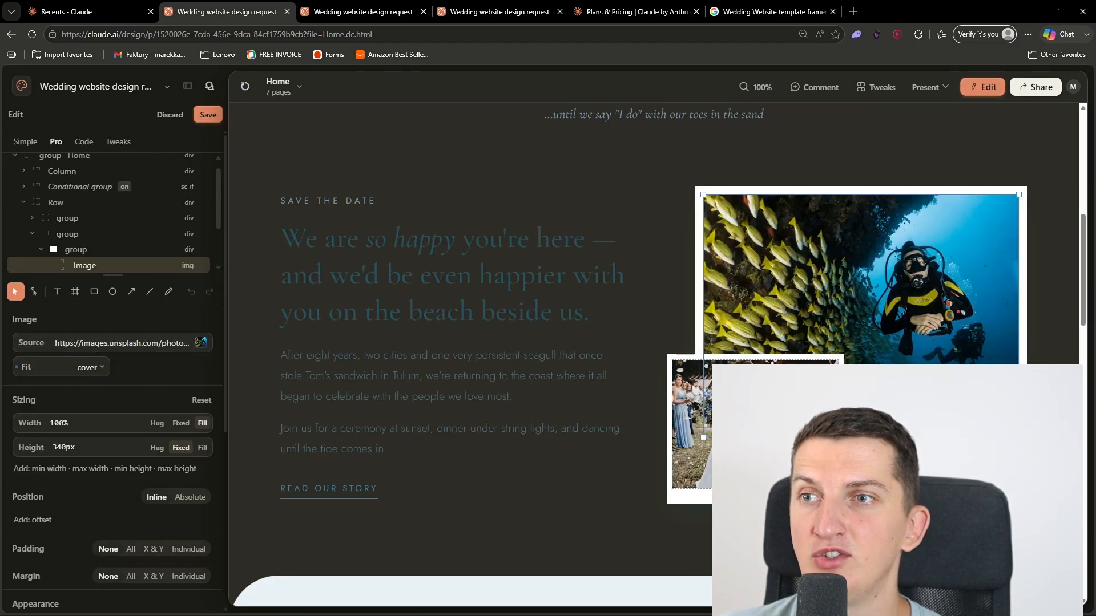
pyautogui.click(692, 451)
pyautogui.click(934, 319)
pyautogui.scroll(-8, 856, 342)
pyautogui.click(658, 394)
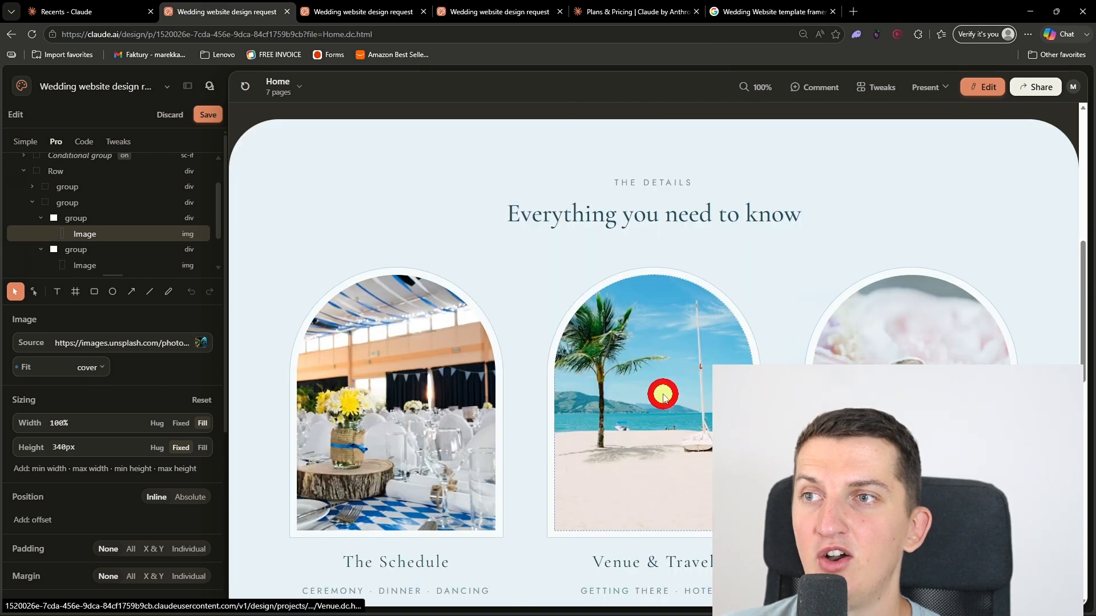
pyautogui.scroll(-2, 664, 398)
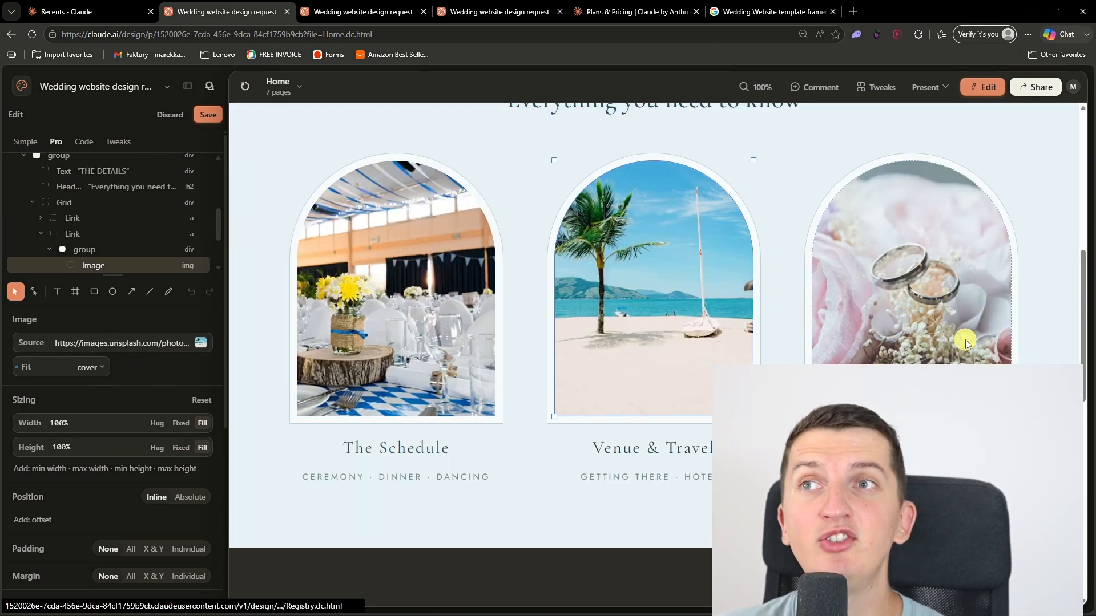
pyautogui.scroll(10, 965, 342)
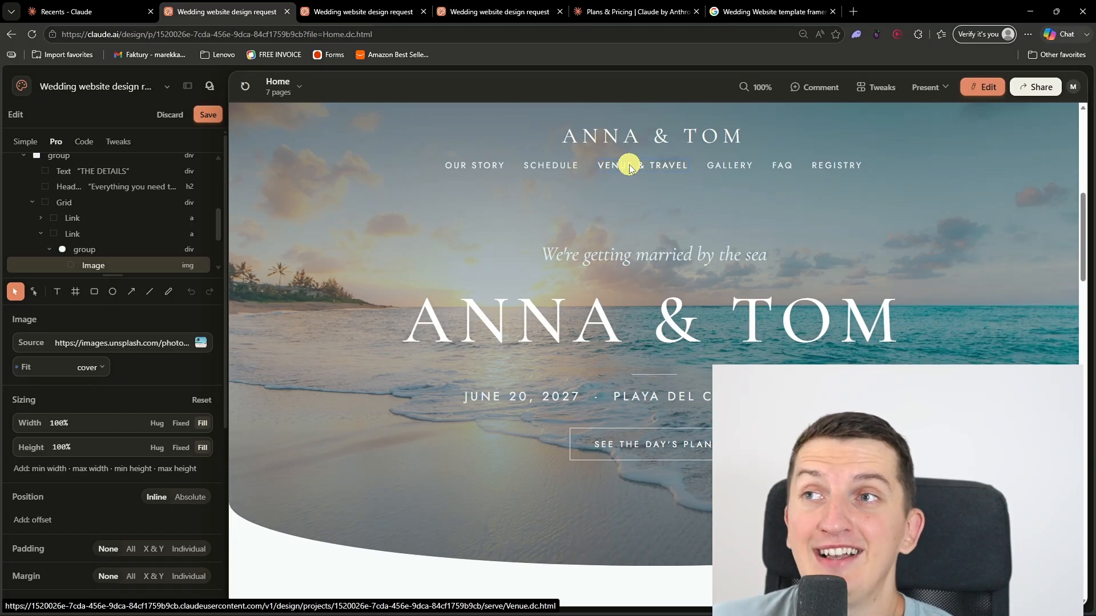
# Step: Examine the Venue & Travel page down to its footer and open the Gallery page in the presentation view
pyautogui.click(936, 87)
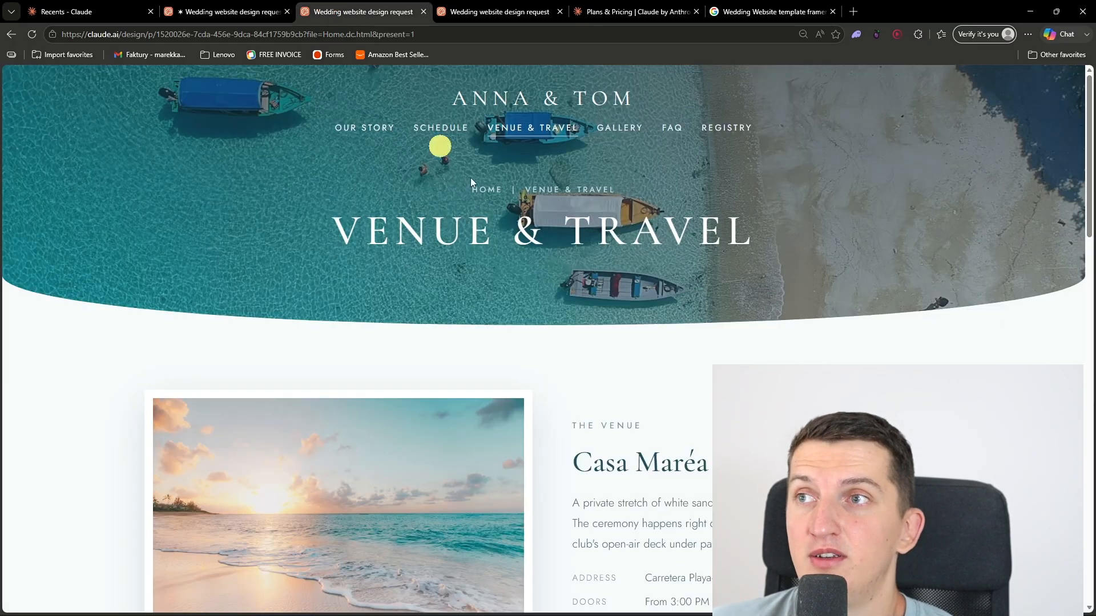
pyautogui.scroll(-4, 560, 300)
pyautogui.scroll(-2, 639, 356)
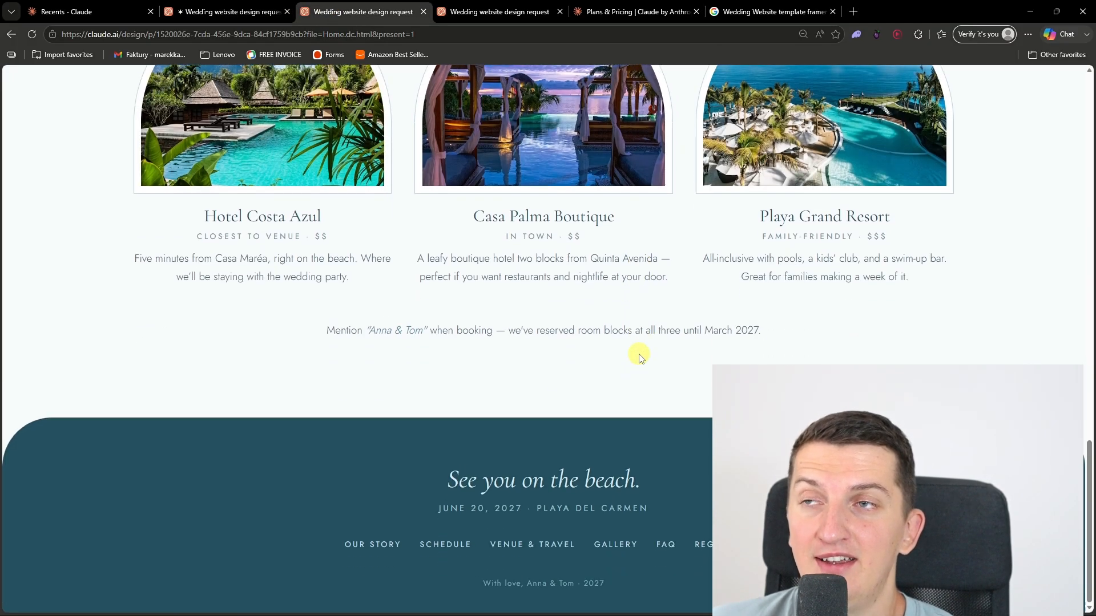
pyautogui.scroll(12, 369, 183)
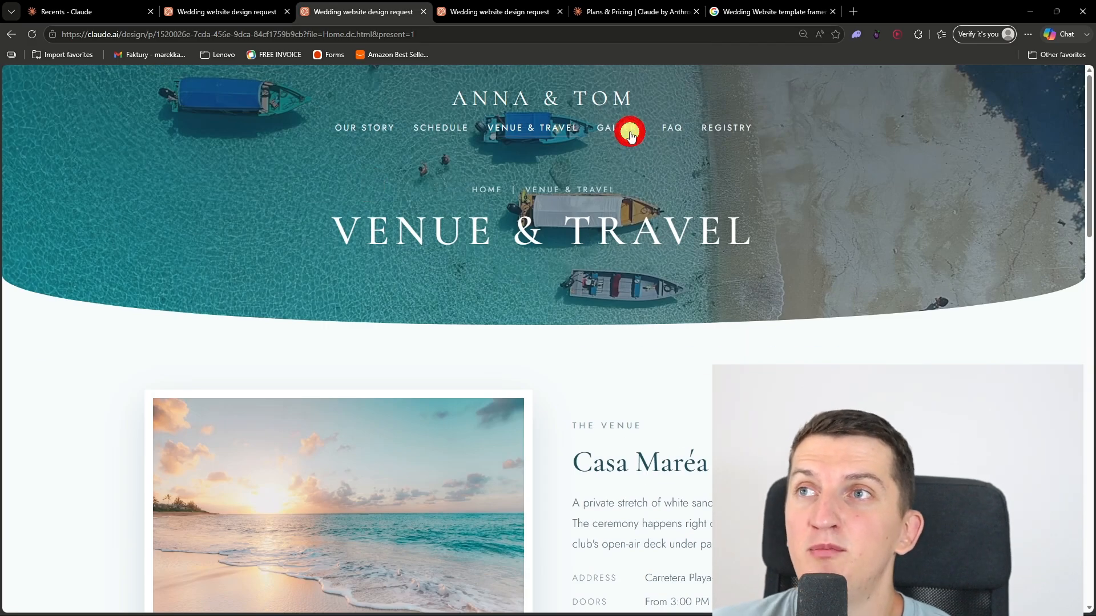
pyautogui.click(630, 135)
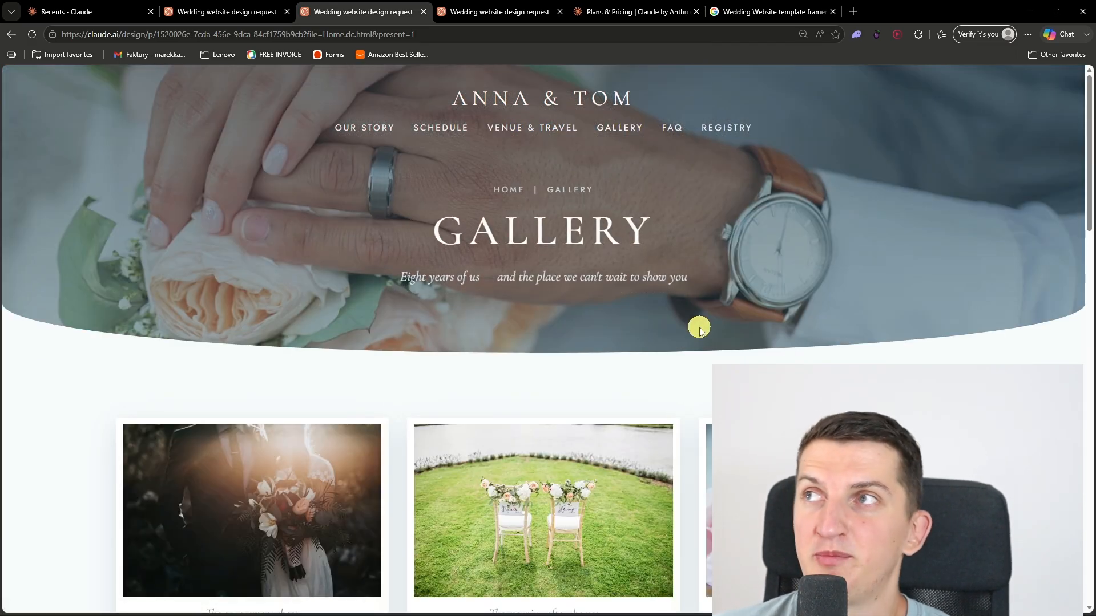
# Step: Return to the design project, look over the selected image's properties, and leave edit mode by discarding the session
pyautogui.click(208, 11)
pyautogui.scroll(-5, 146, 381)
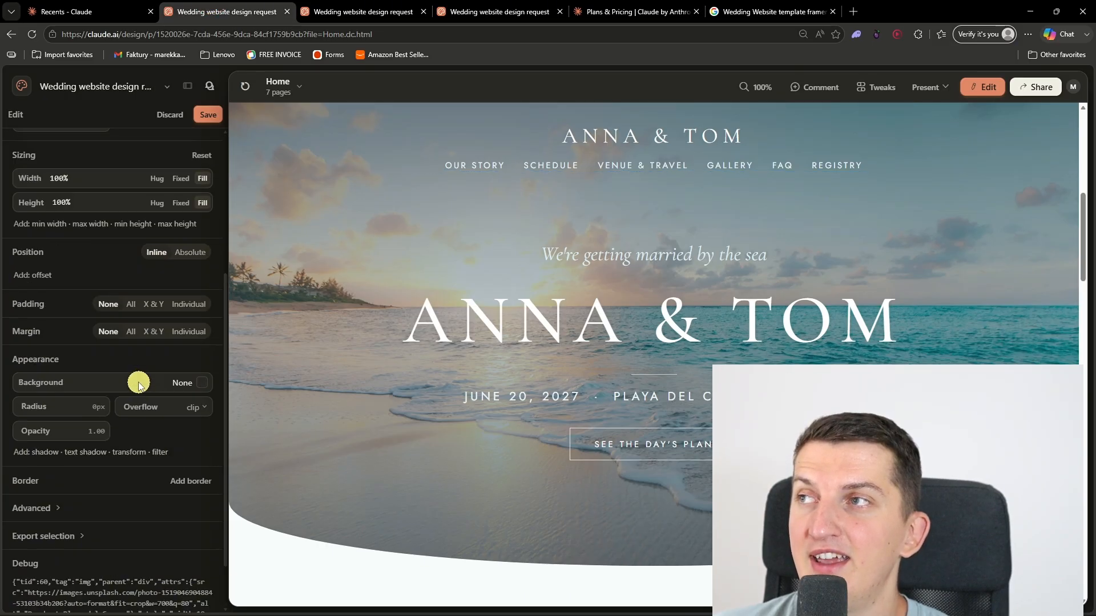
pyautogui.scroll(5, 138, 383)
pyautogui.click(169, 116)
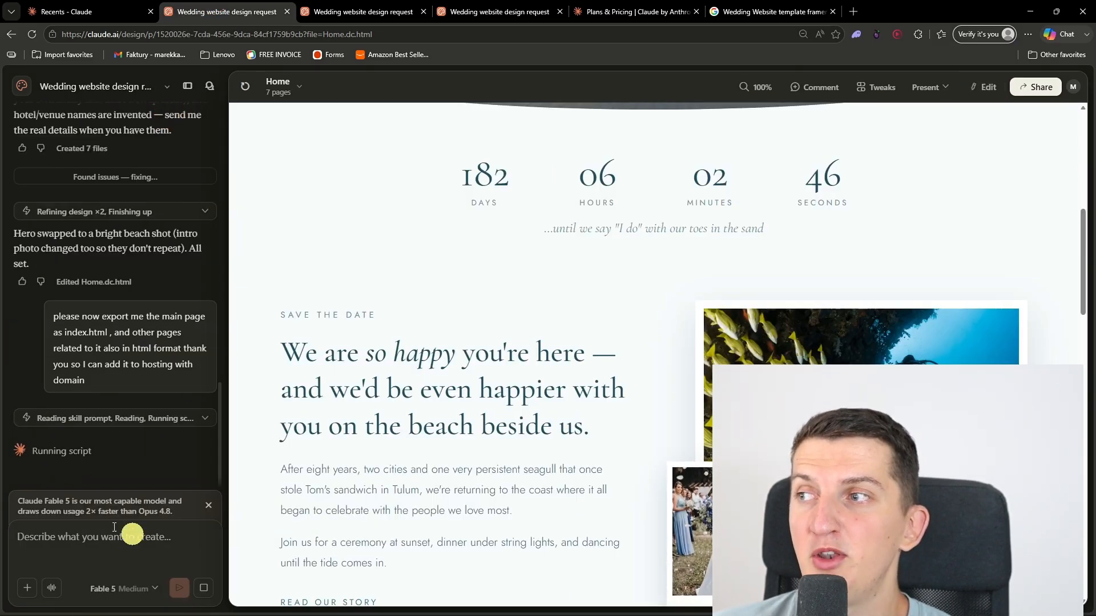
pyautogui.scroll(4, 486, 390)
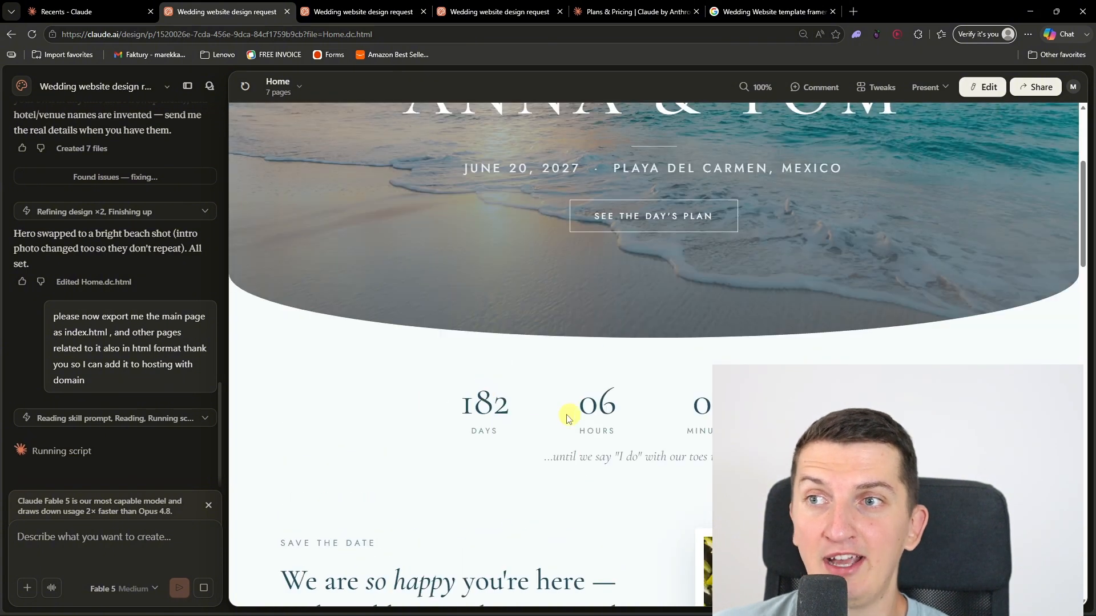
# Step: Open hostinger.com in a new tab placed beside the design project's tab, and go to the account's hPanel dashboard
pyautogui.click(854, 12)
pyautogui.write('hostinger')
pyautogui.press('Return')
pyautogui.moveTo(862, 14); pyautogui.dragTo(354, 5)
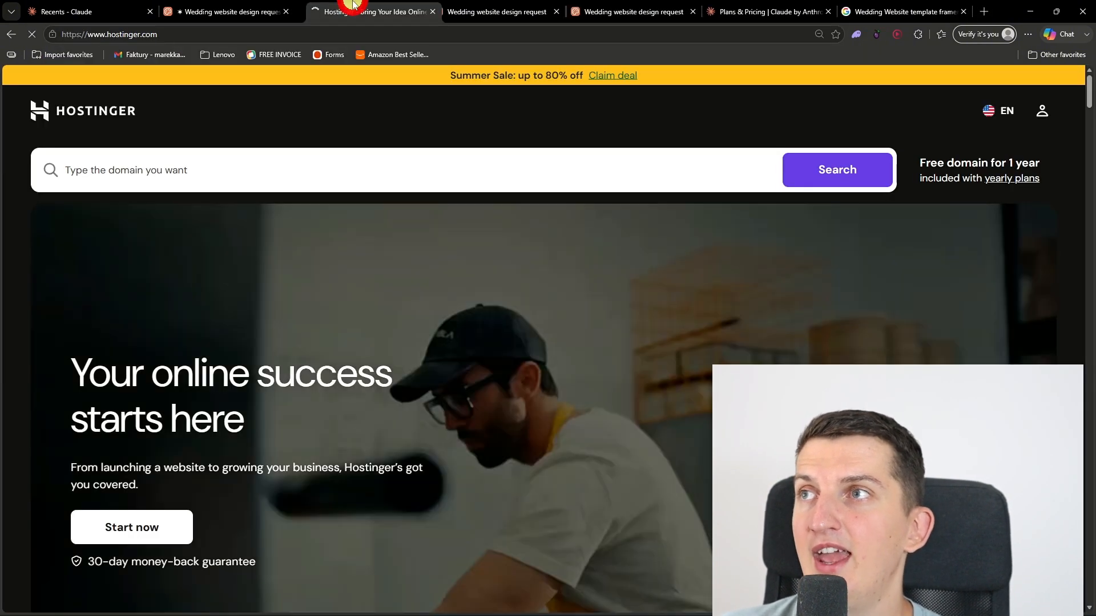
pyautogui.click(1042, 120)
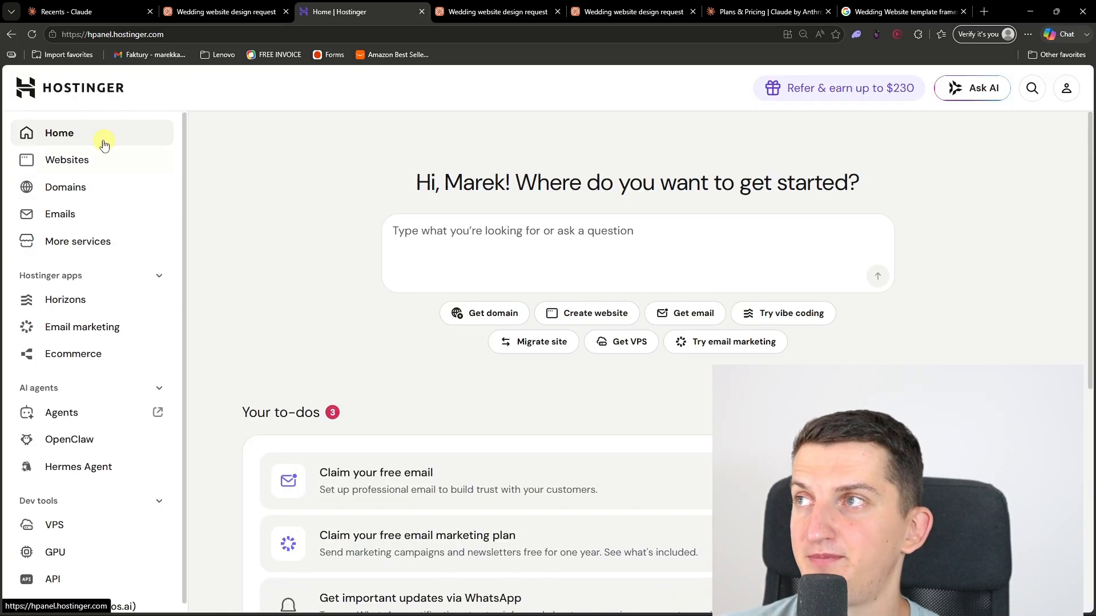
# Step: Open the companytutorials.com website's files in Hostinger's File Manager, checking the export's progress in the design project along the way
pyautogui.click(93, 158)
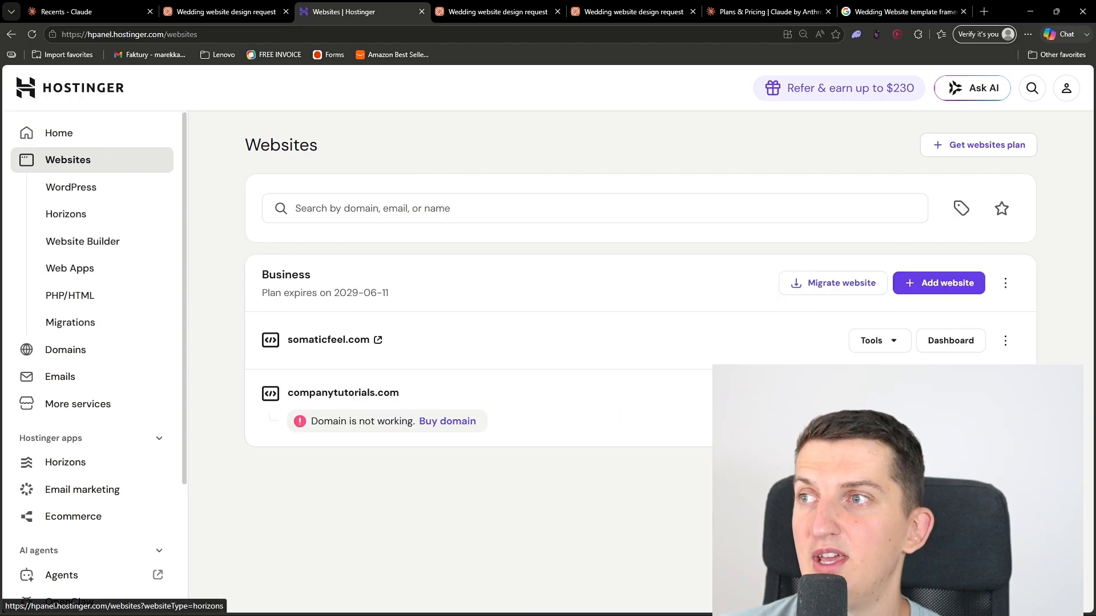
pyautogui.click(114, 8)
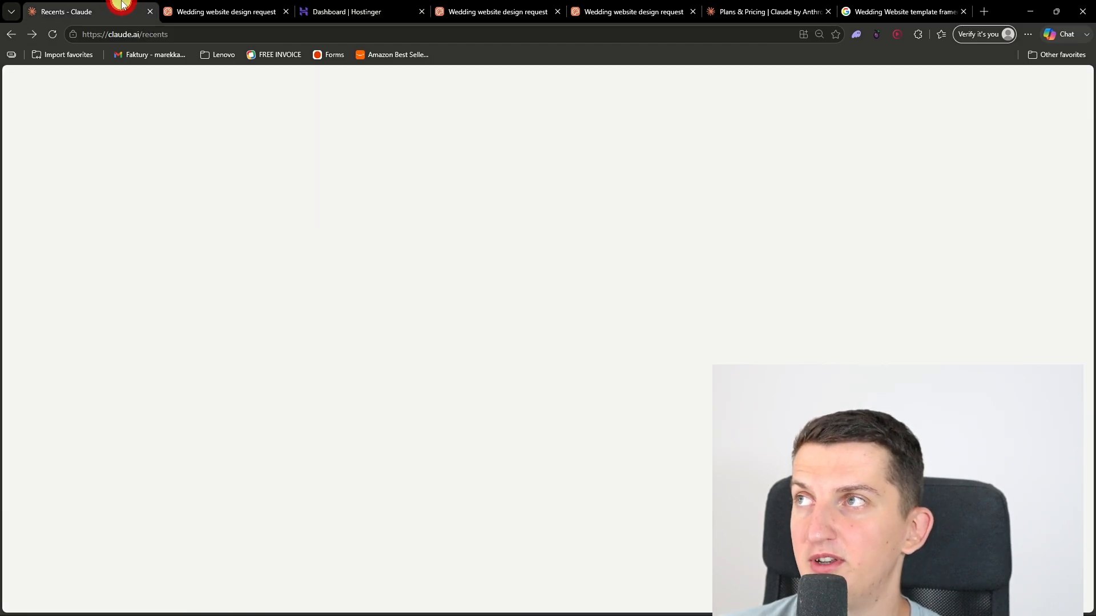
pyautogui.click(195, 6)
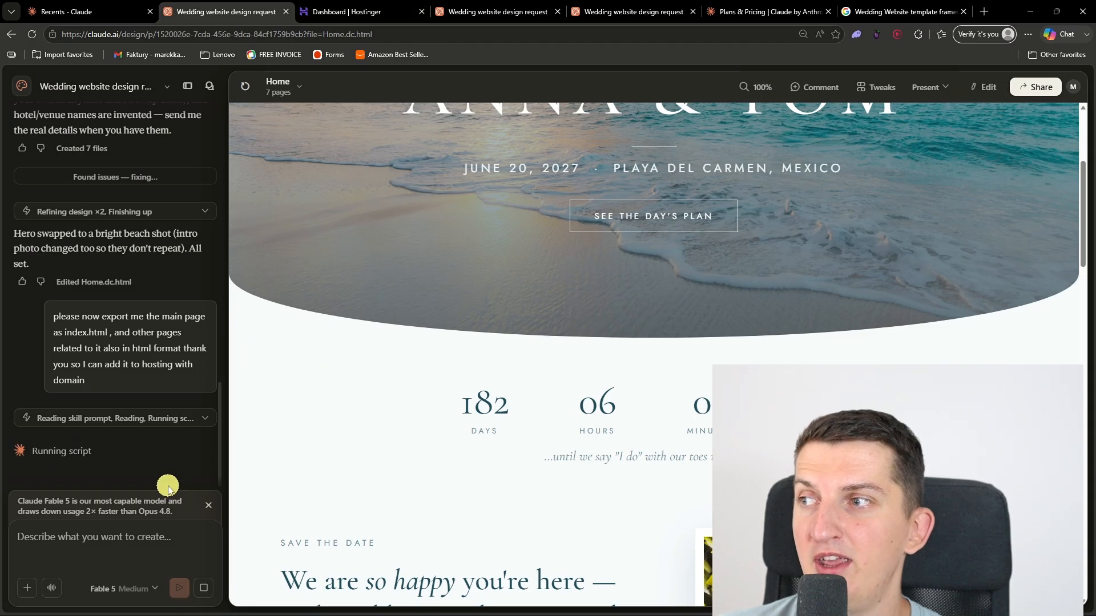
pyautogui.click(343, 12)
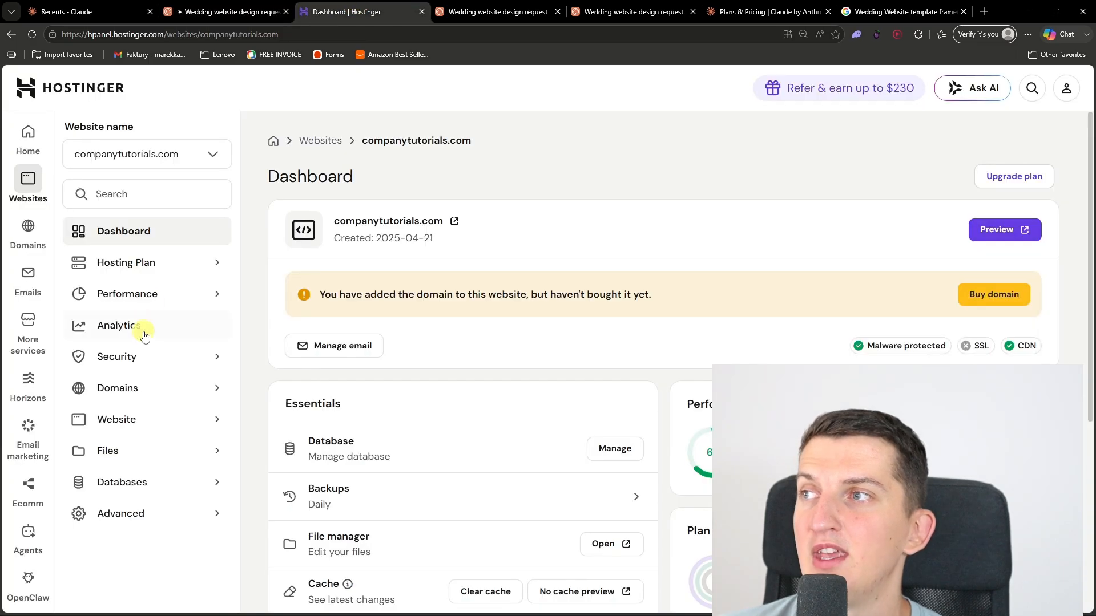
pyautogui.click(130, 449)
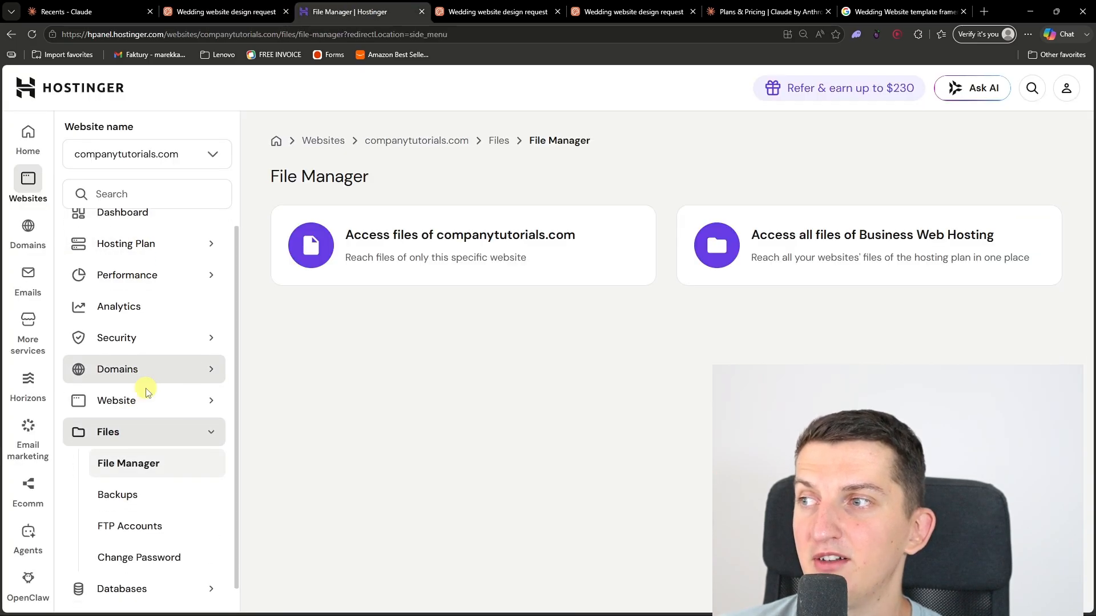
pyautogui.click(398, 270)
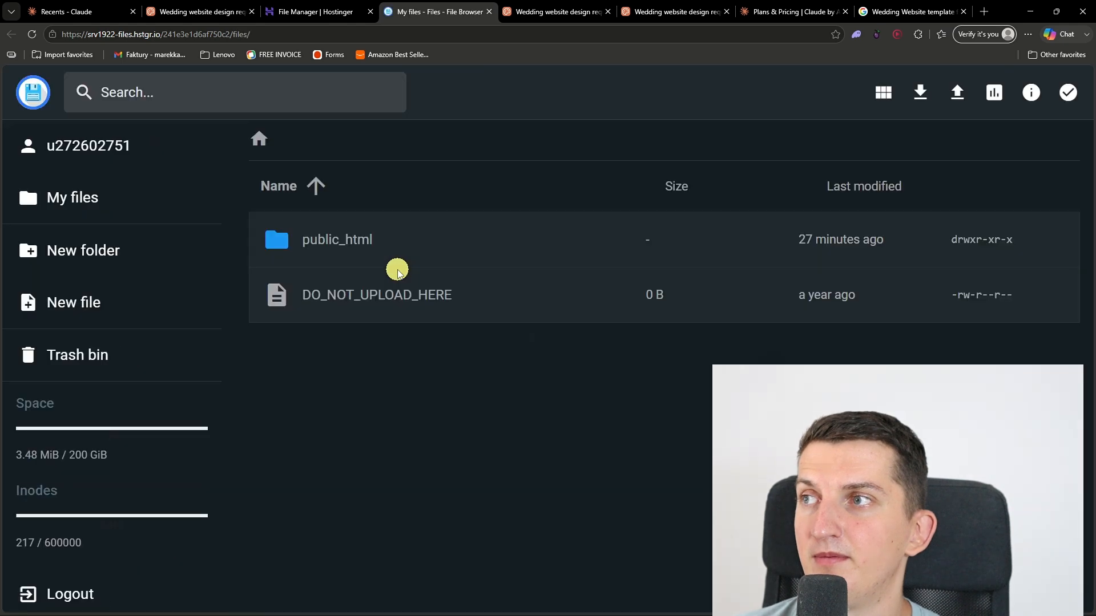
# Step: Open the public_html folder and delete all the existing files in it
pyautogui.doubleClick(400, 247)
pyautogui.click(409, 375)
pyautogui.hotkey('ctrl', 'a')
pyautogui.click(840, 95)
pyautogui.click(663, 375)
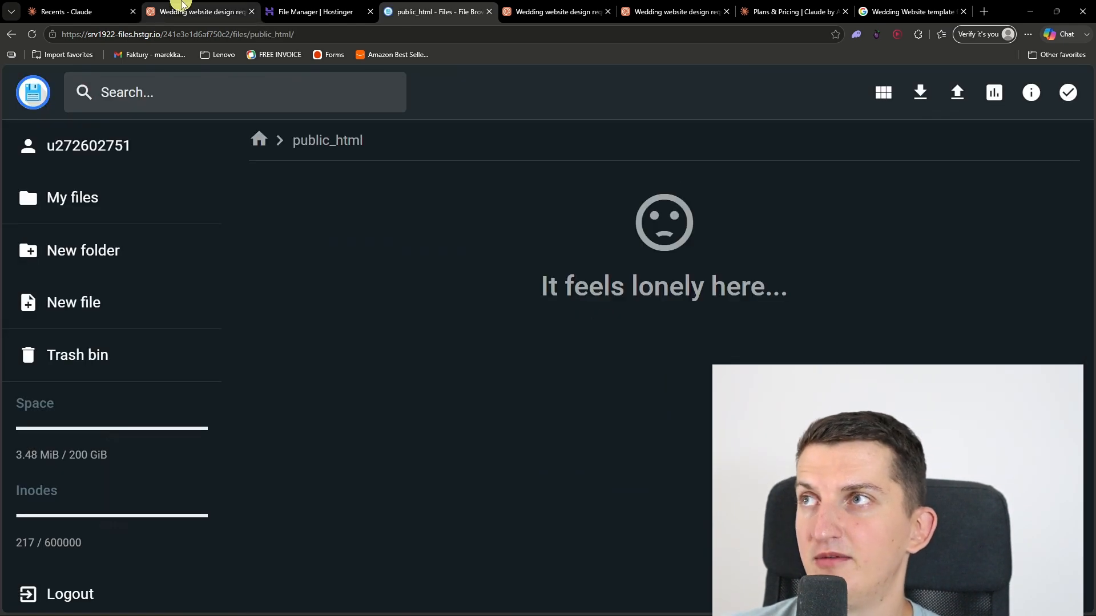
# Step: Return to the design project, download the exported wedding website zip once it is ready, and show it in the Downloads folder
pyautogui.click(180, 7)
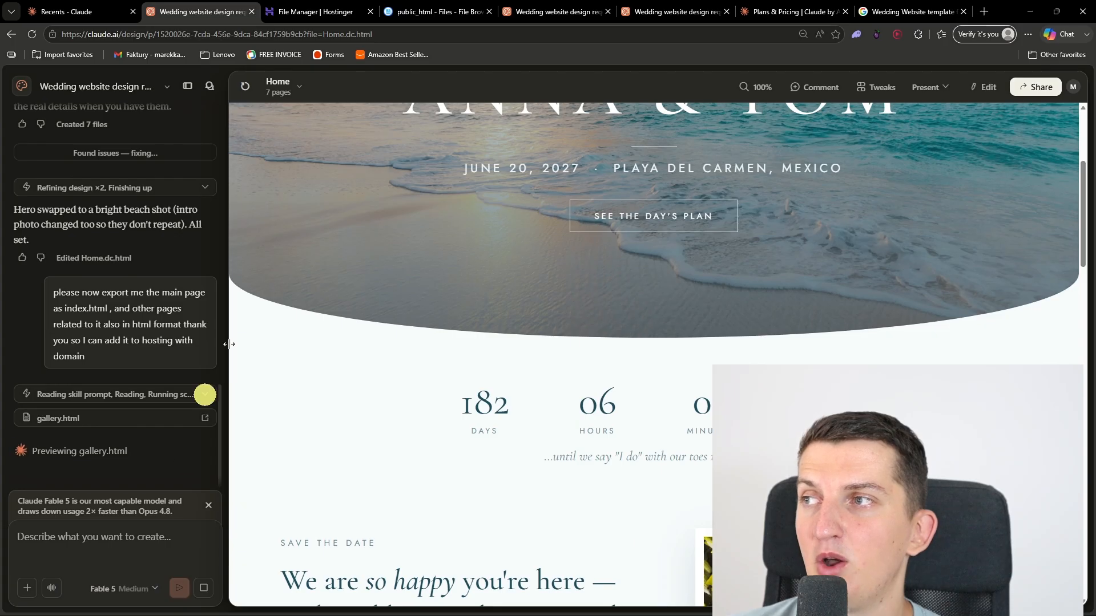
pyautogui.click(432, 12)
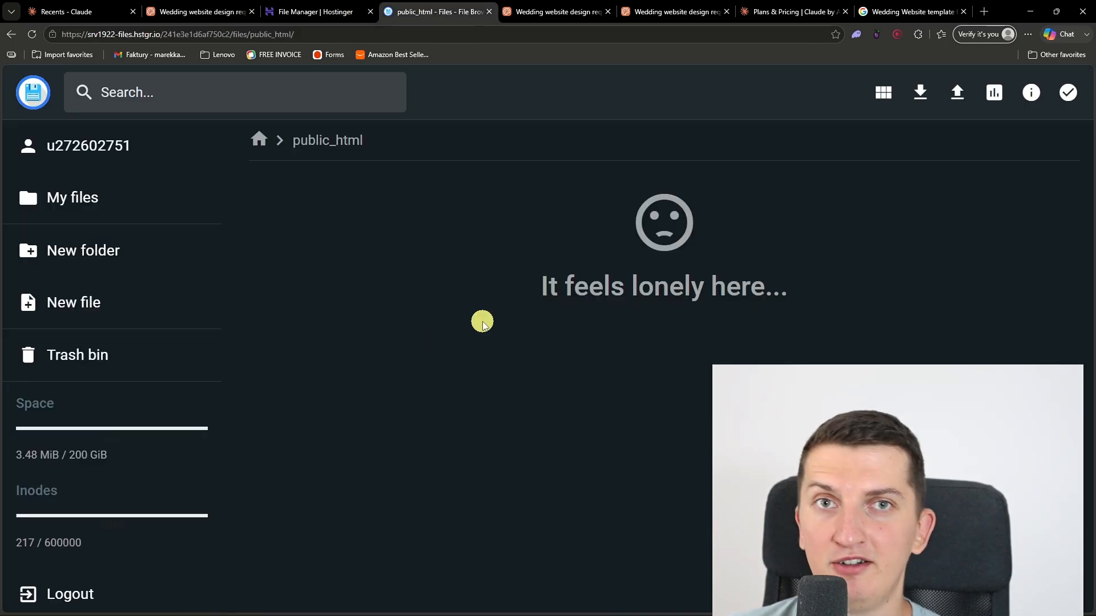
pyautogui.click(194, 7)
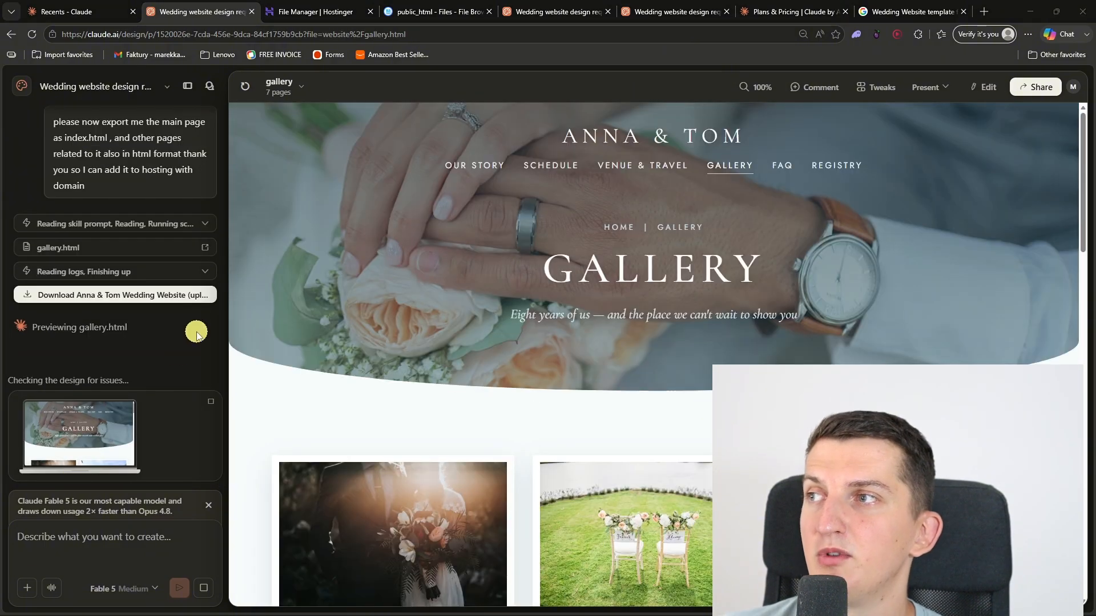
pyautogui.click(114, 297)
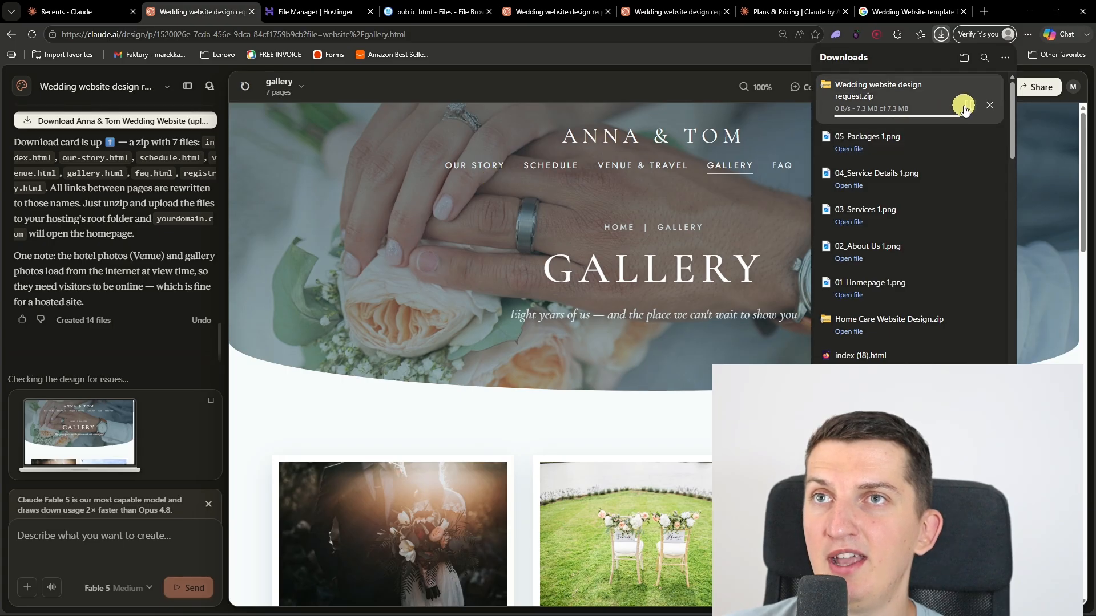
pyautogui.click(965, 109)
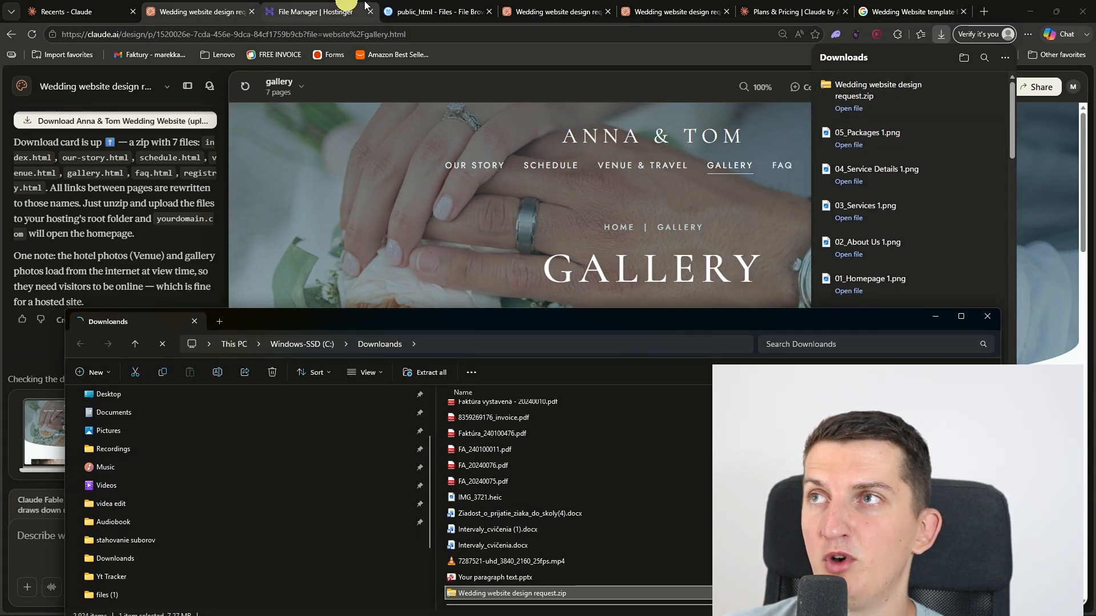
# Step: Open Wedding website design request.zip and upload all the HTML pages inside it to the hosting's public_html folder
pyautogui.click(422, 4)
pyautogui.hotkey('alt', 'Tab')
pyautogui.click(501, 594)
pyautogui.doubleClick(501, 593)
pyautogui.doubleClick(485, 408)
pyautogui.moveTo(506, 541); pyautogui.dragTo(523, 282)
pyautogui.moveTo(514, 459); pyautogui.dragTo(721, 239)
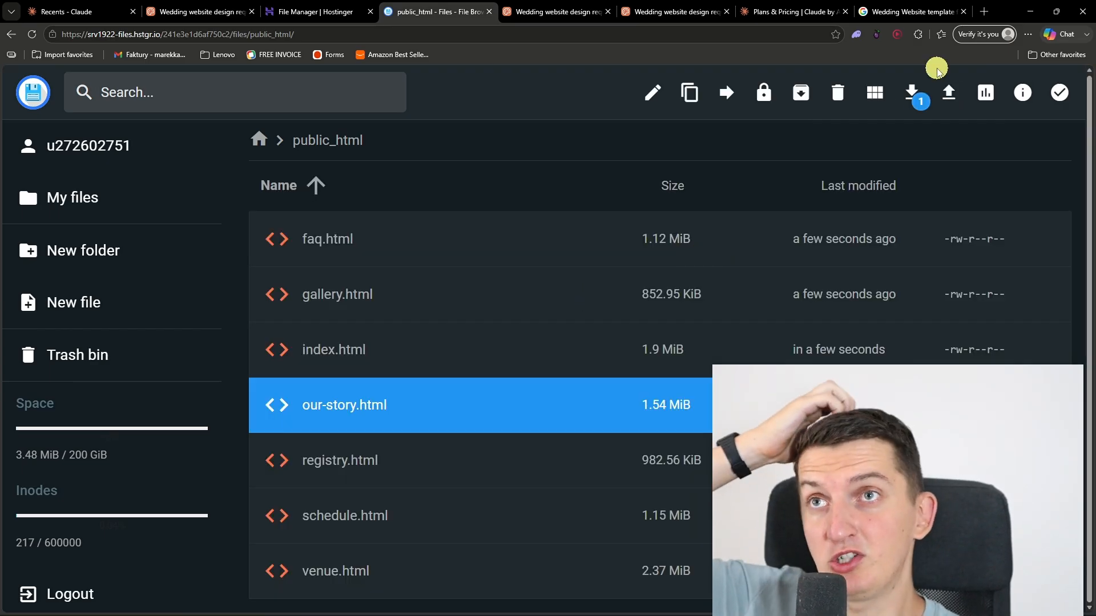
# Step: Go back to Hostinger's list of websites and open the live companytutorials.com site
pyautogui.click(983, 12)
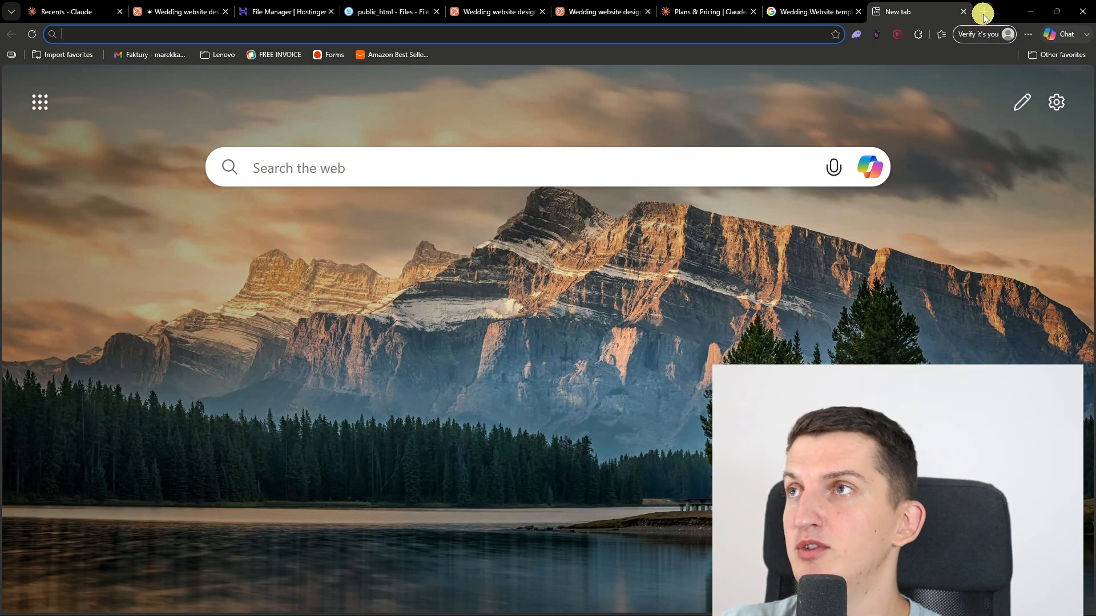
pyautogui.click(313, 11)
pyautogui.click(24, 149)
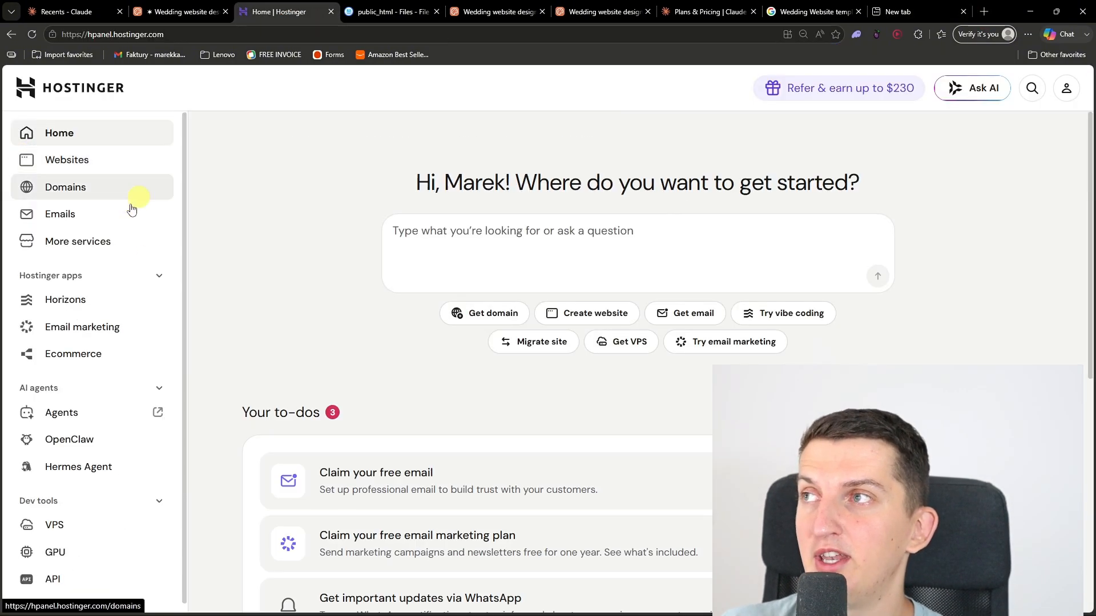
pyautogui.click(86, 159)
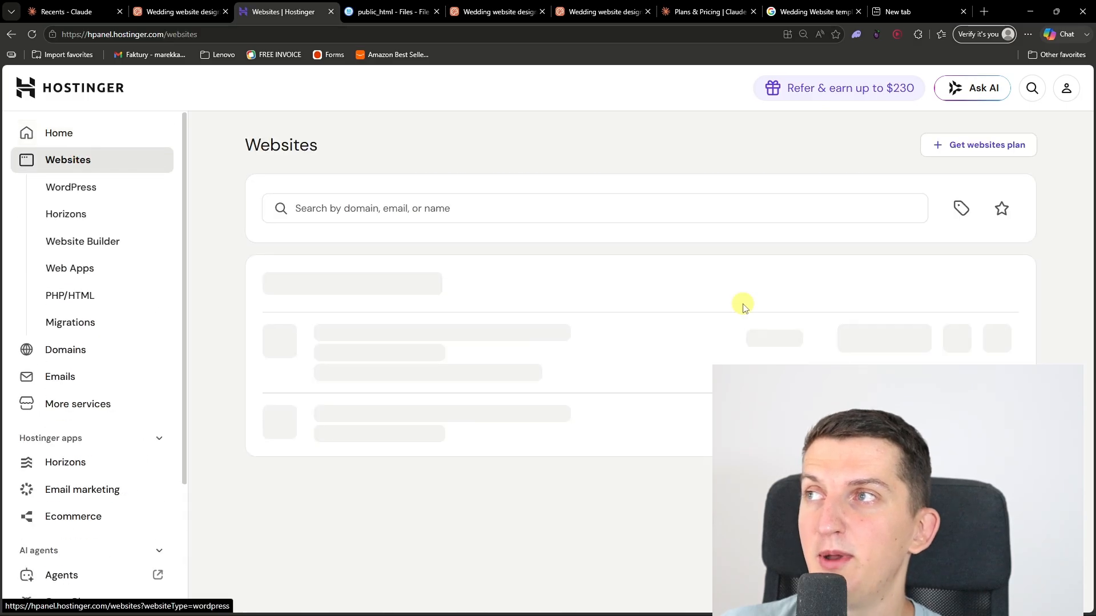
pyautogui.click(323, 392)
# Step: Examine the live home and Schedule pages down to their footers, and open the Venue & Travel page
pyautogui.scroll(-15, 363, 292)
pyautogui.scroll(-5, 364, 296)
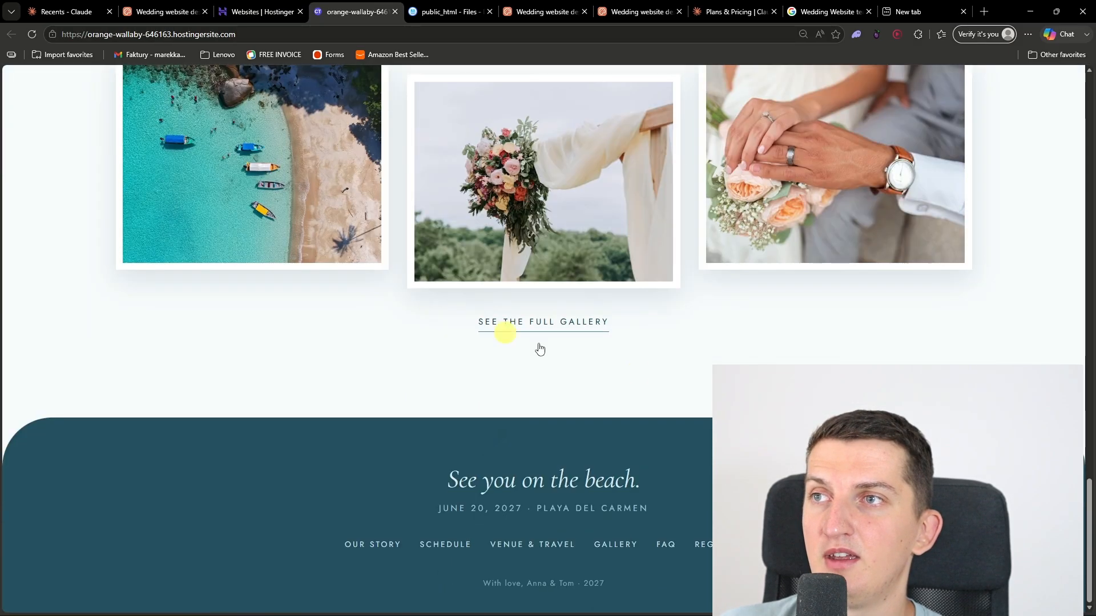
pyautogui.scroll(20, 392, 147)
pyautogui.click(436, 134)
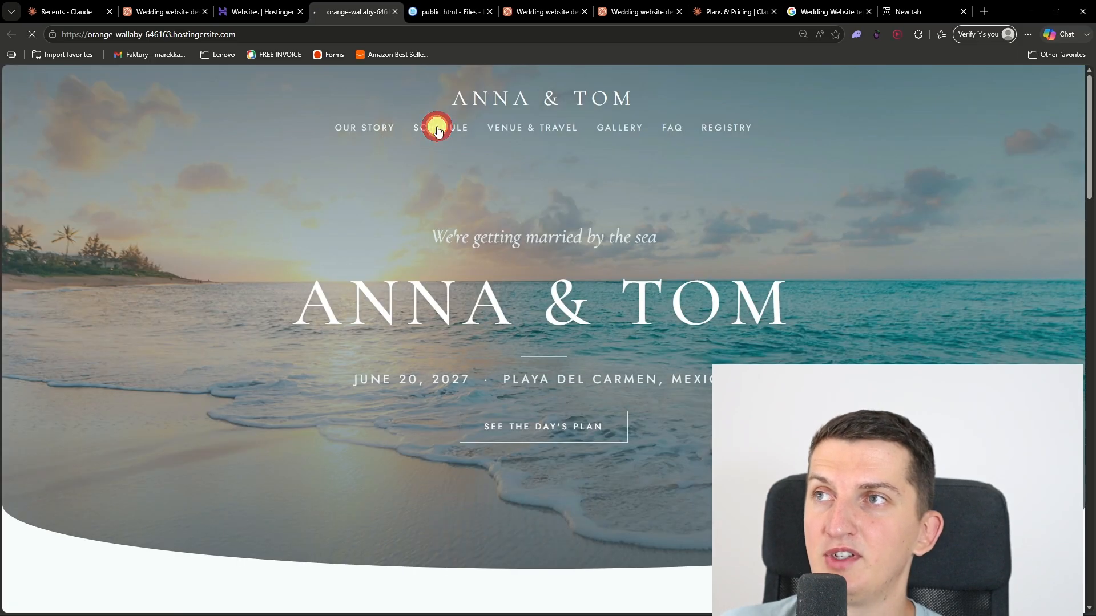
pyautogui.scroll(-15, 631, 294)
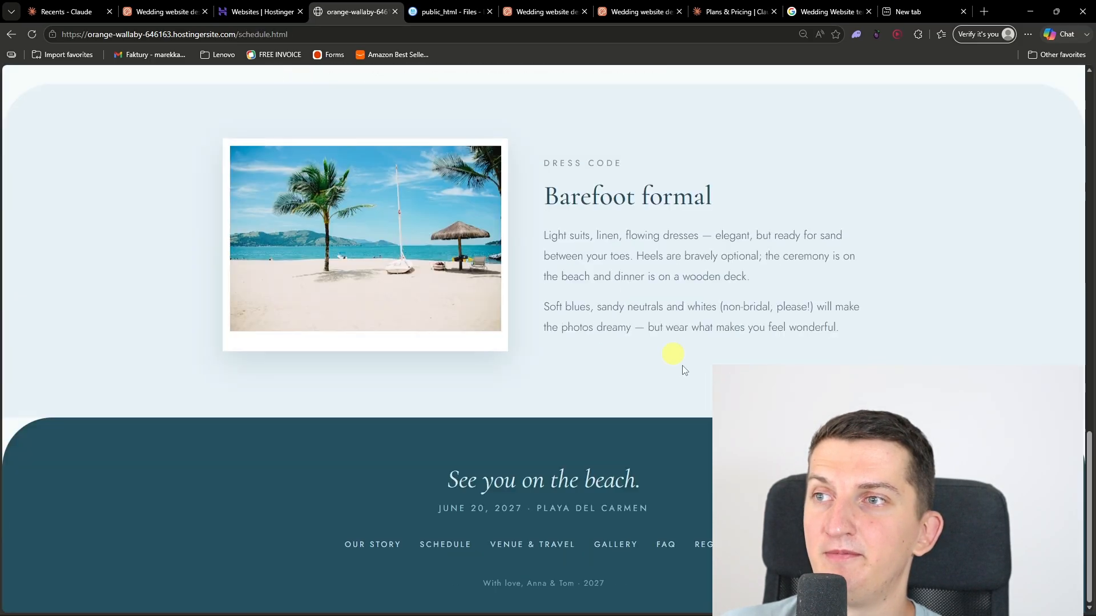
pyautogui.scroll(20, 684, 370)
pyautogui.click(527, 125)
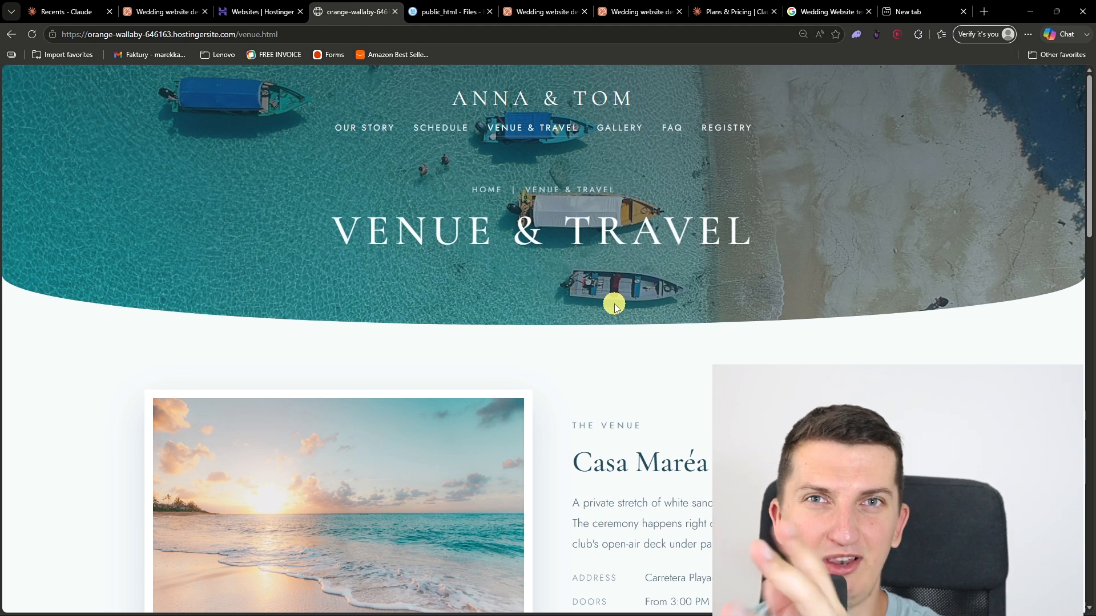
# Step: Look through the live Our Story page and open Schedule, Venue & Travel, Gallery and FAQ in separate background tabs
pyautogui.click(362, 130)
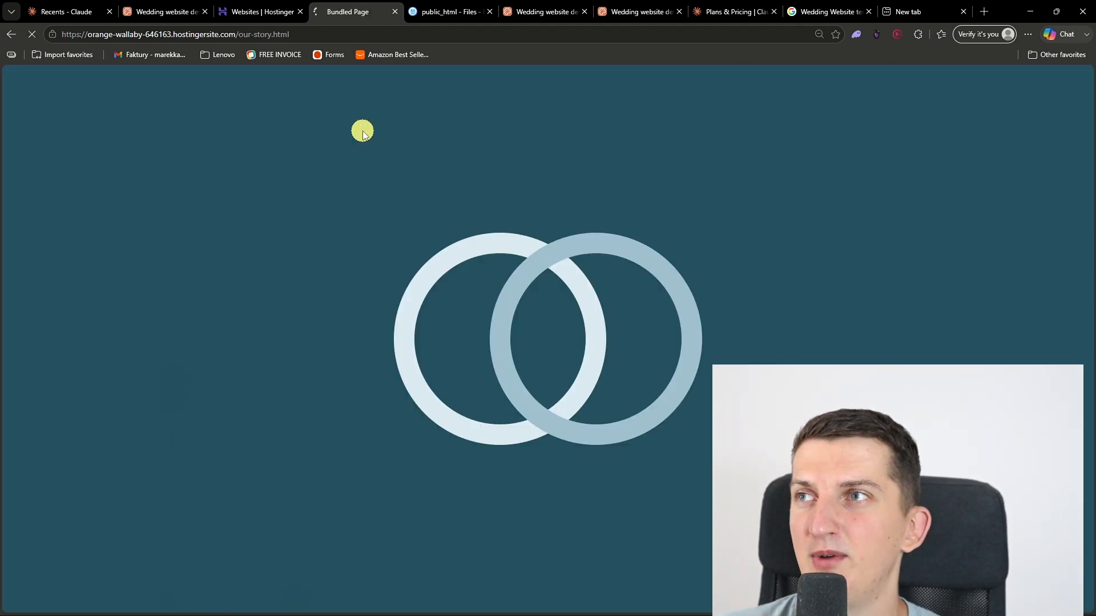
pyautogui.scroll(-2, 516, 354)
pyautogui.scroll(2, 516, 355)
pyautogui.middleClick(436, 132)
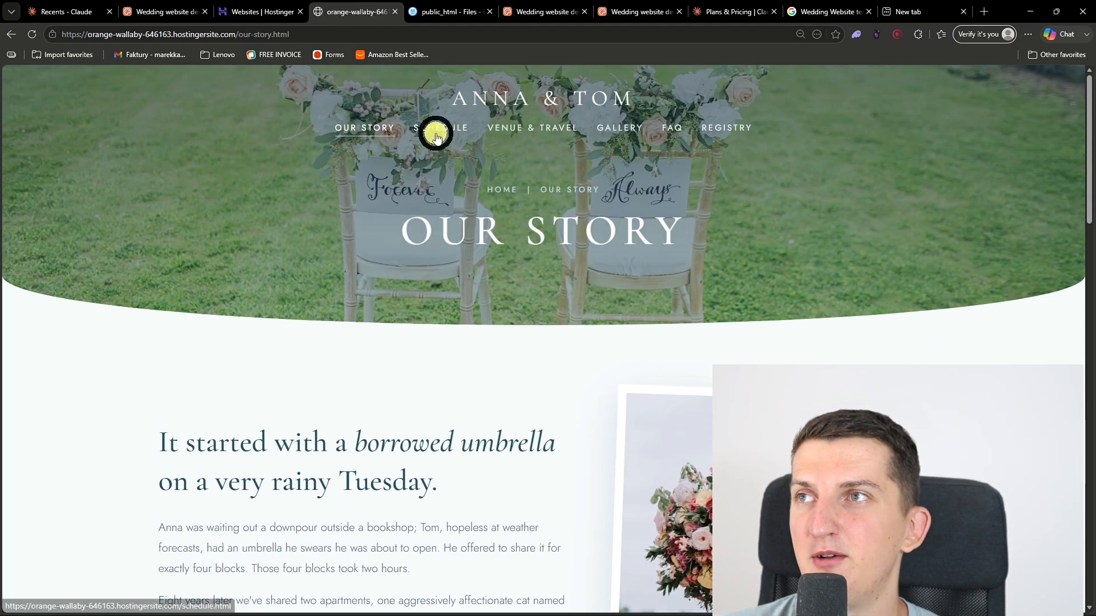
pyautogui.middleClick(503, 128)
pyautogui.middleClick(606, 128)
pyautogui.middleClick(674, 127)
pyautogui.scroll(-15, 514, 344)
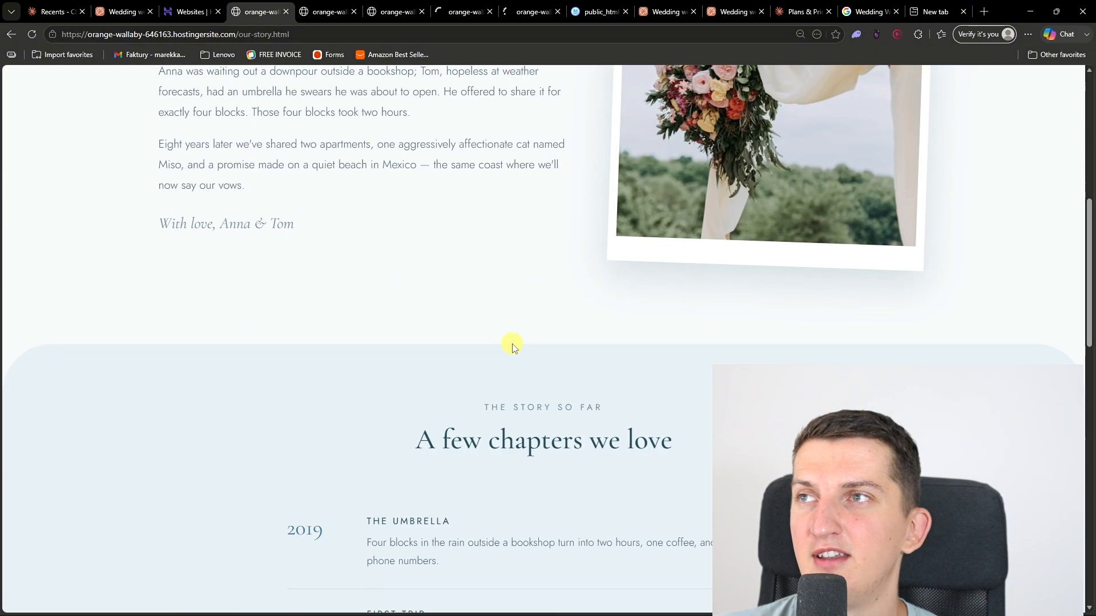
pyautogui.scroll(-8, 512, 343)
pyautogui.scroll(20, 514, 350)
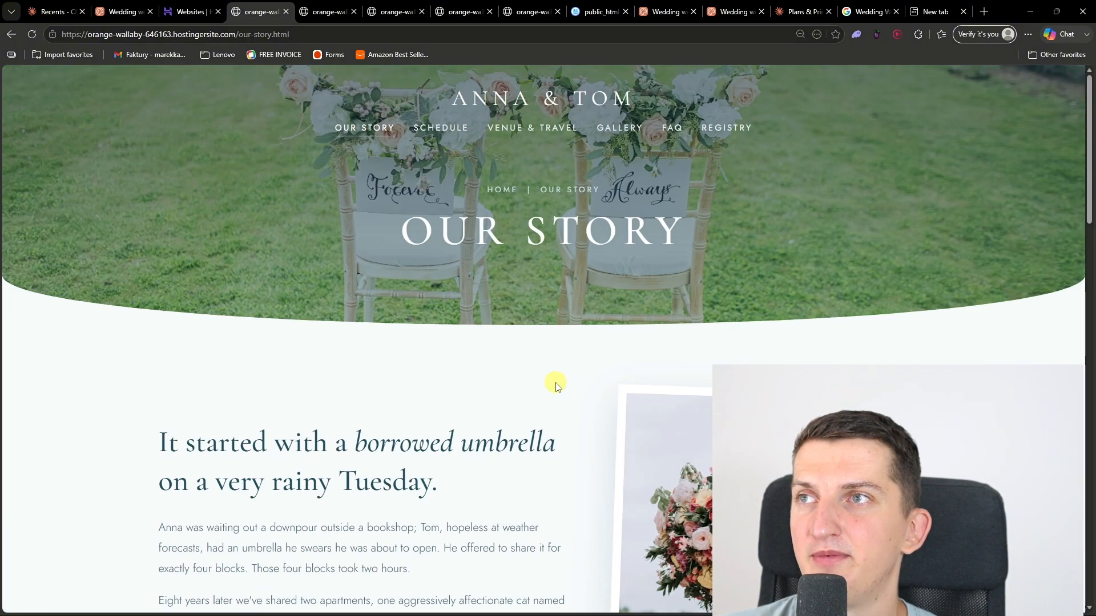
# Step: Return to the live home page through the site title and look over its sections
pyautogui.click(536, 103)
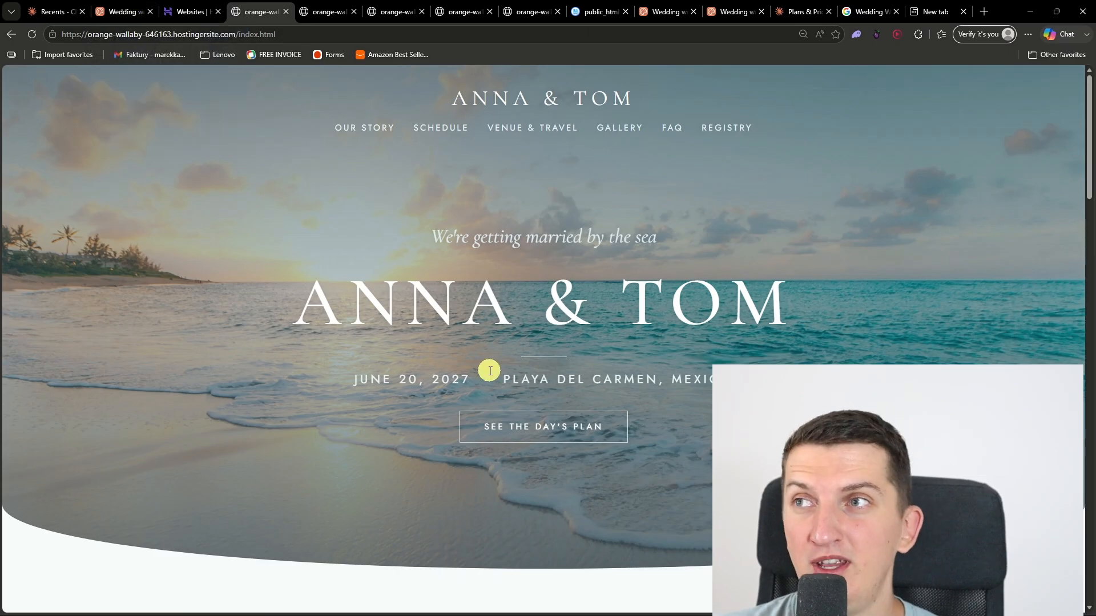
pyautogui.scroll(-18, 468, 378)
pyautogui.scroll(-13, 471, 381)
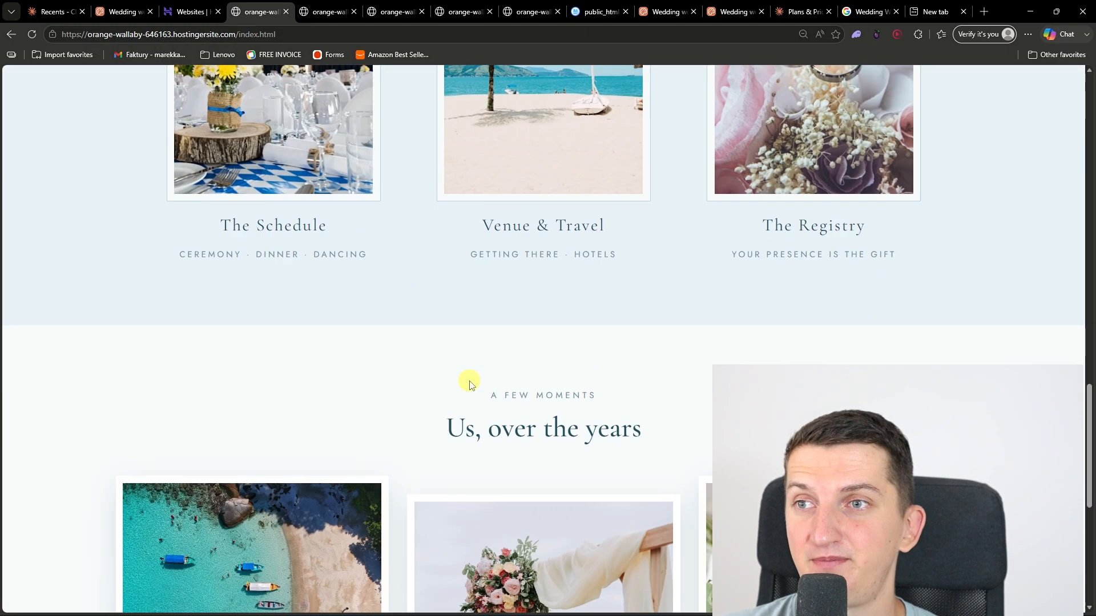
pyautogui.scroll(20, 470, 381)
pyautogui.click(275, 113)
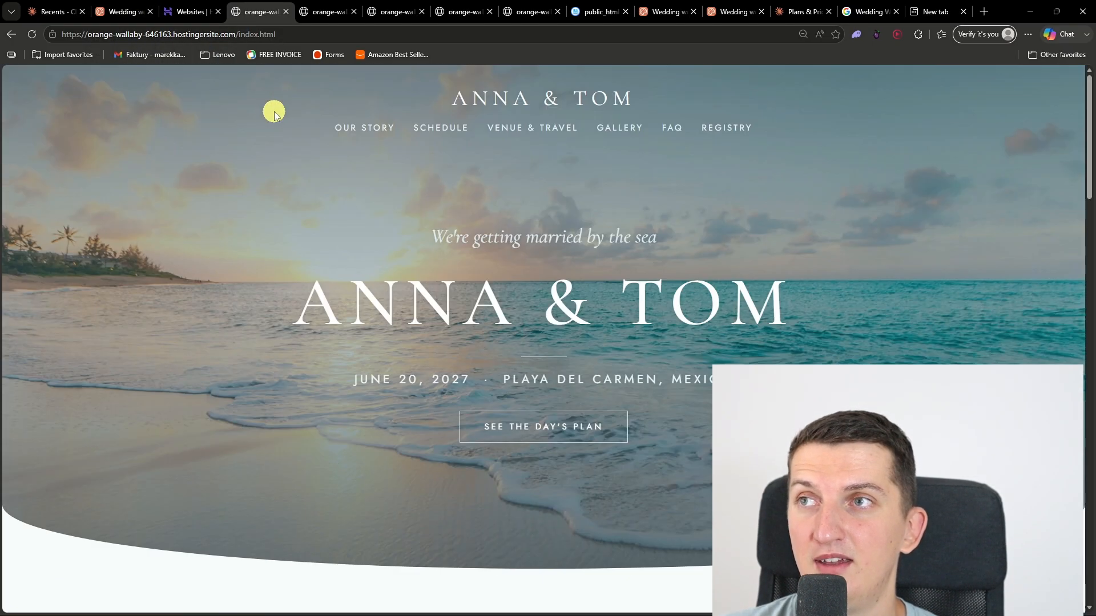